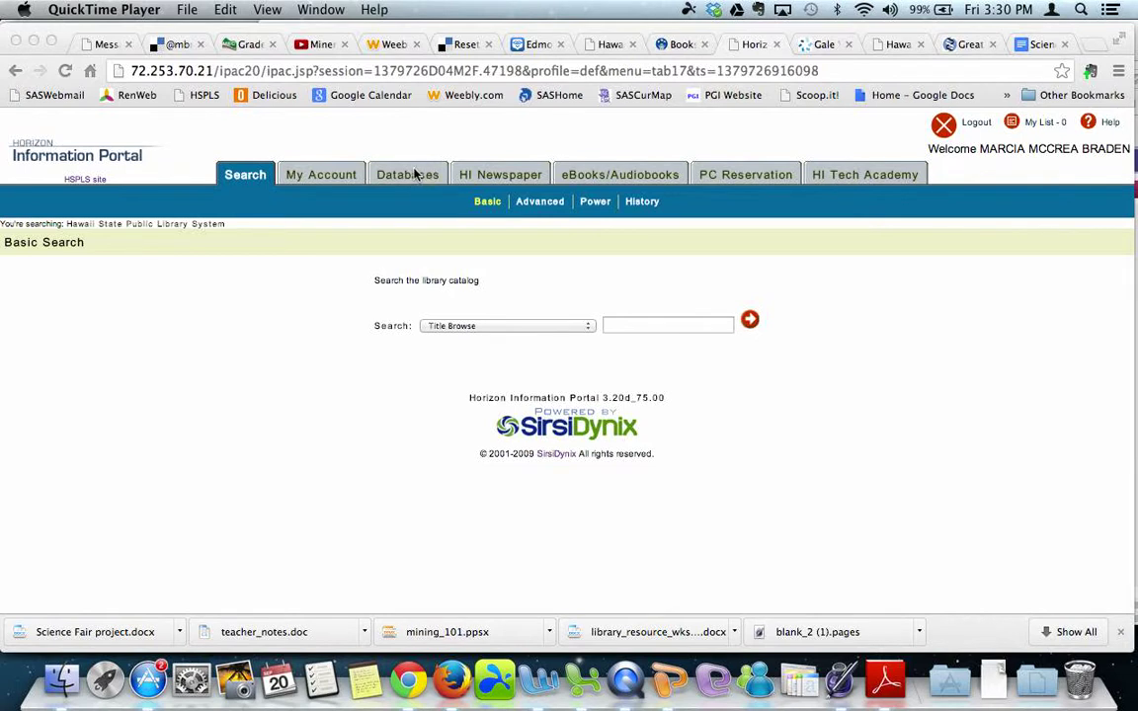
Open Gale Virtual Reference Library from the library's Middle School database list.
key("super+Tab")
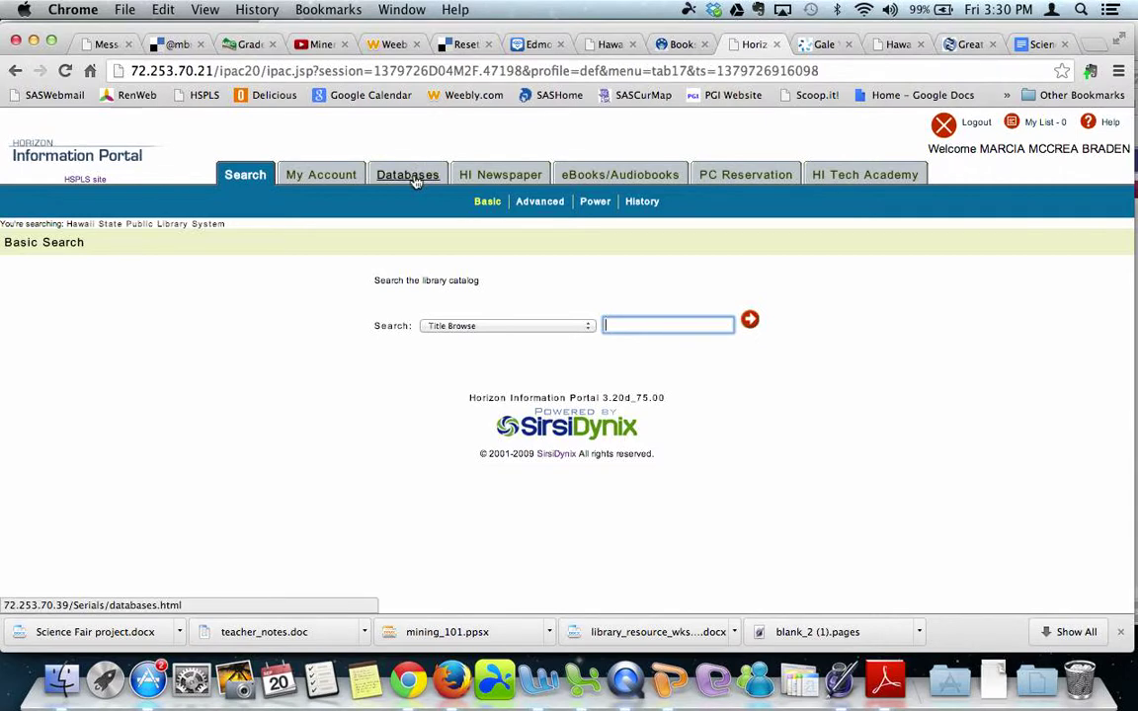
left_click(415, 180)
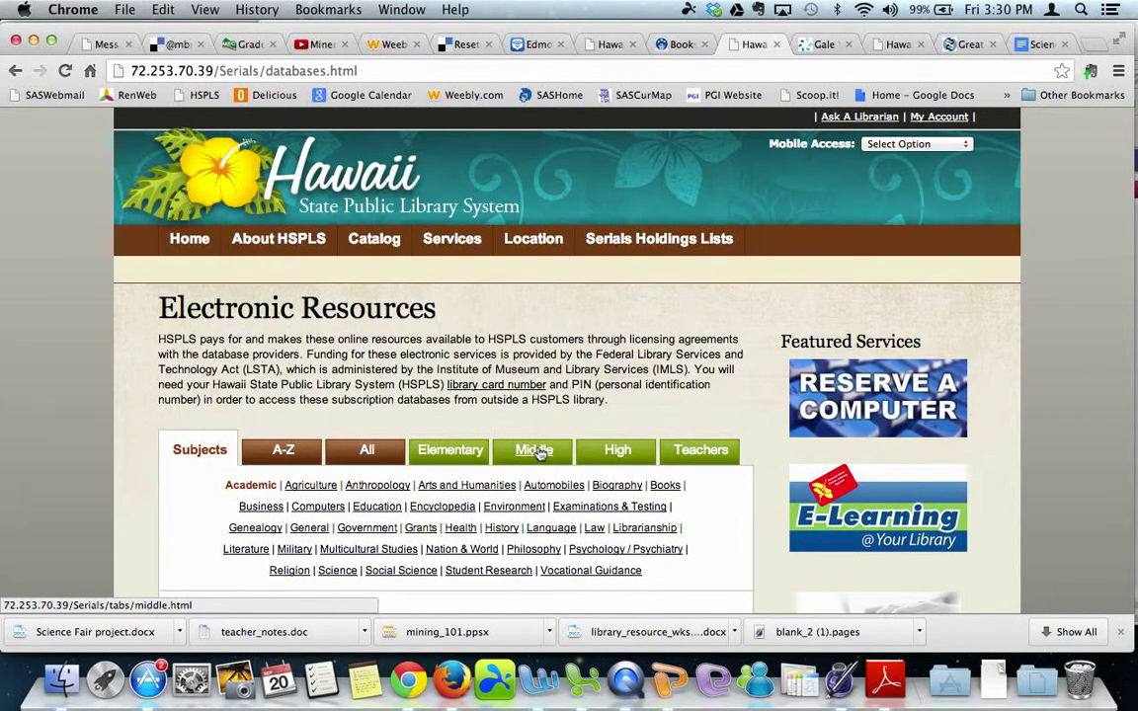
left_click(538, 459)
scroll(577, 371, "down", 8)
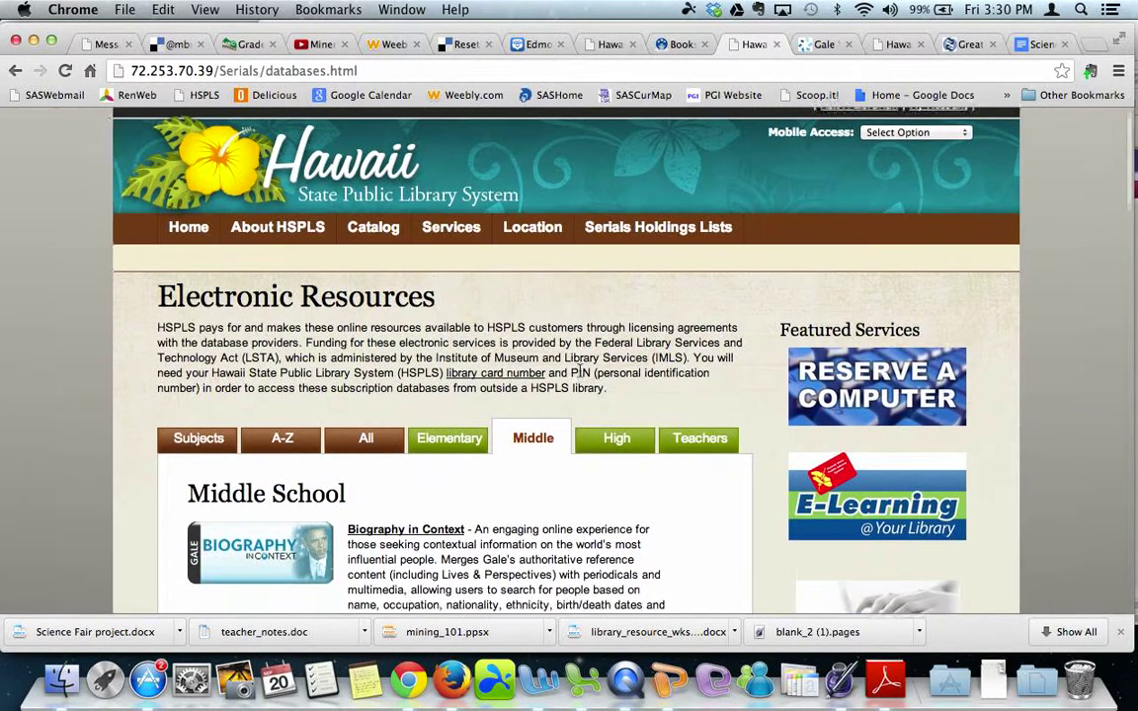
scroll(581, 375, "down", 6)
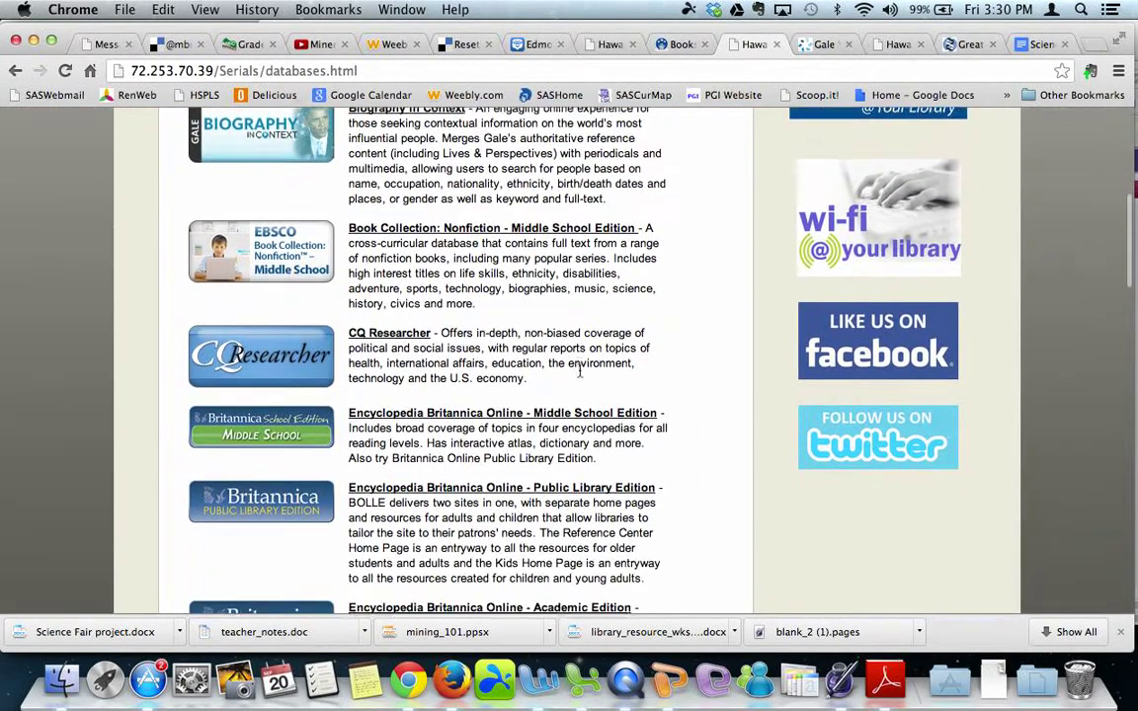
scroll(582, 378, "down", 1)
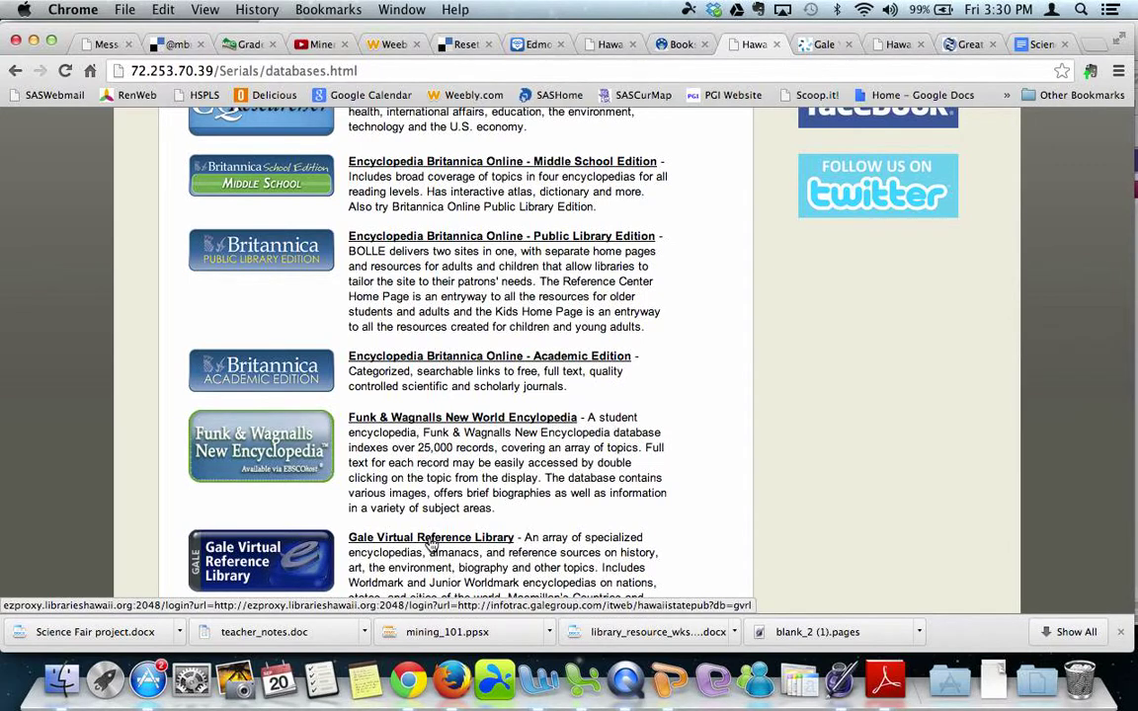
left_click(431, 544)
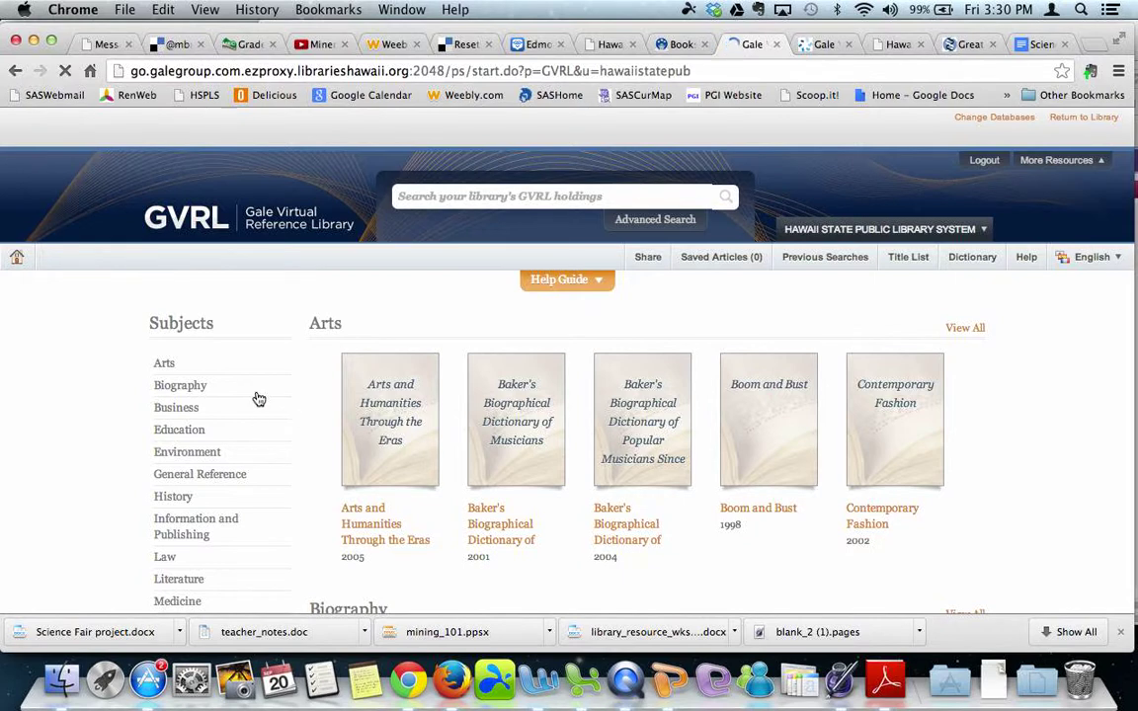
scroll(256, 395, "down", 3)
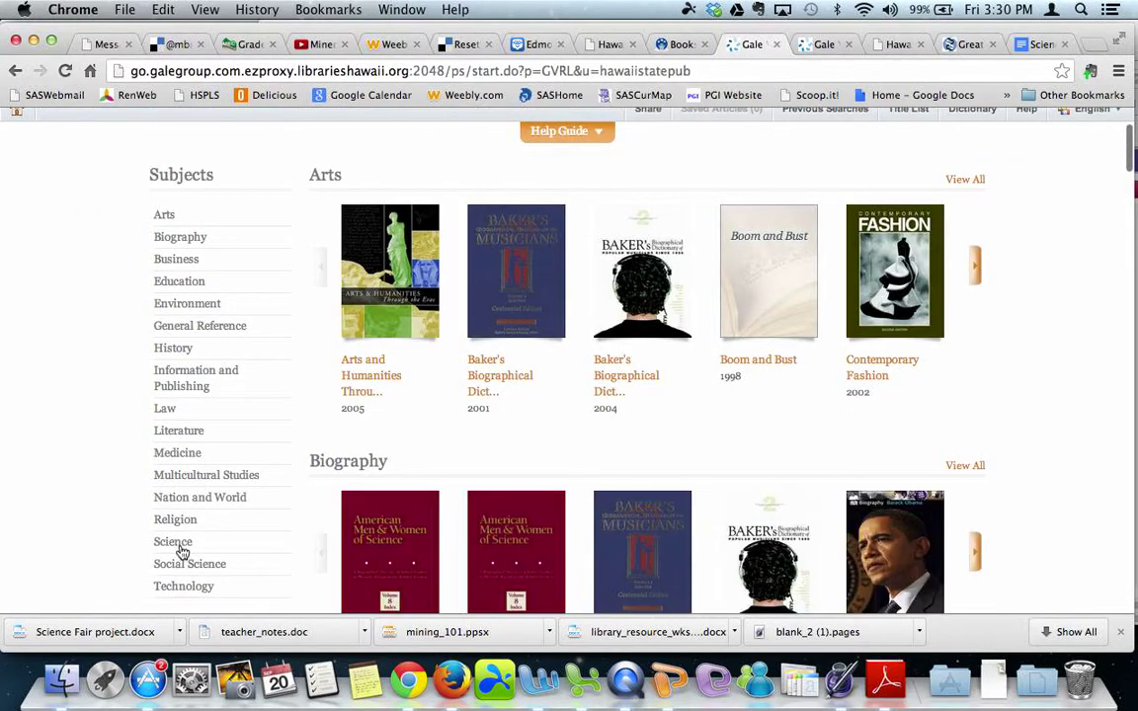
Search for 'gluten' within the Science subject, returning 25 results.
left_click(180, 546)
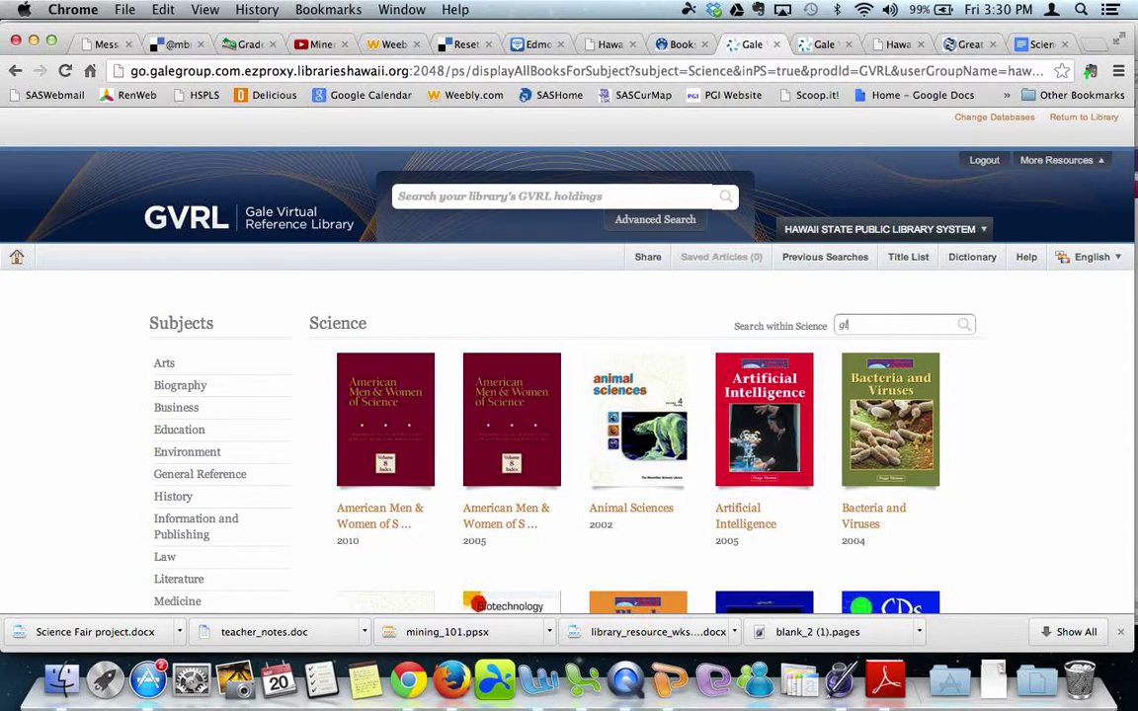
type("n")
key("Return")
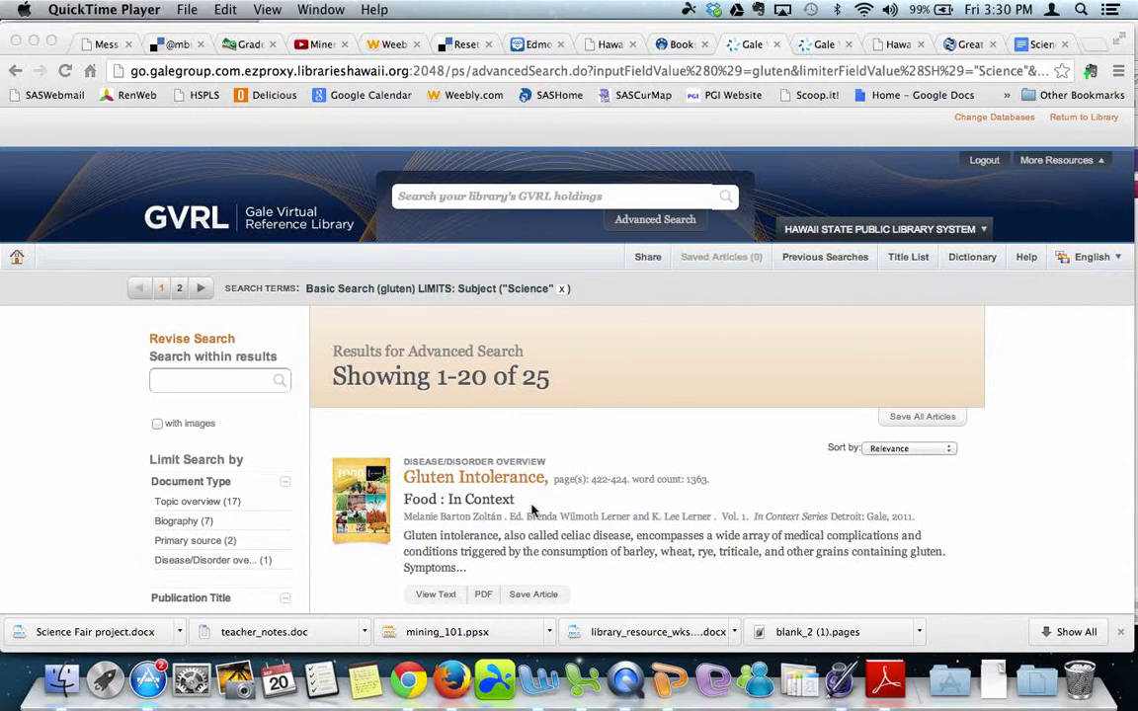
scroll(532, 509, "down", 2)
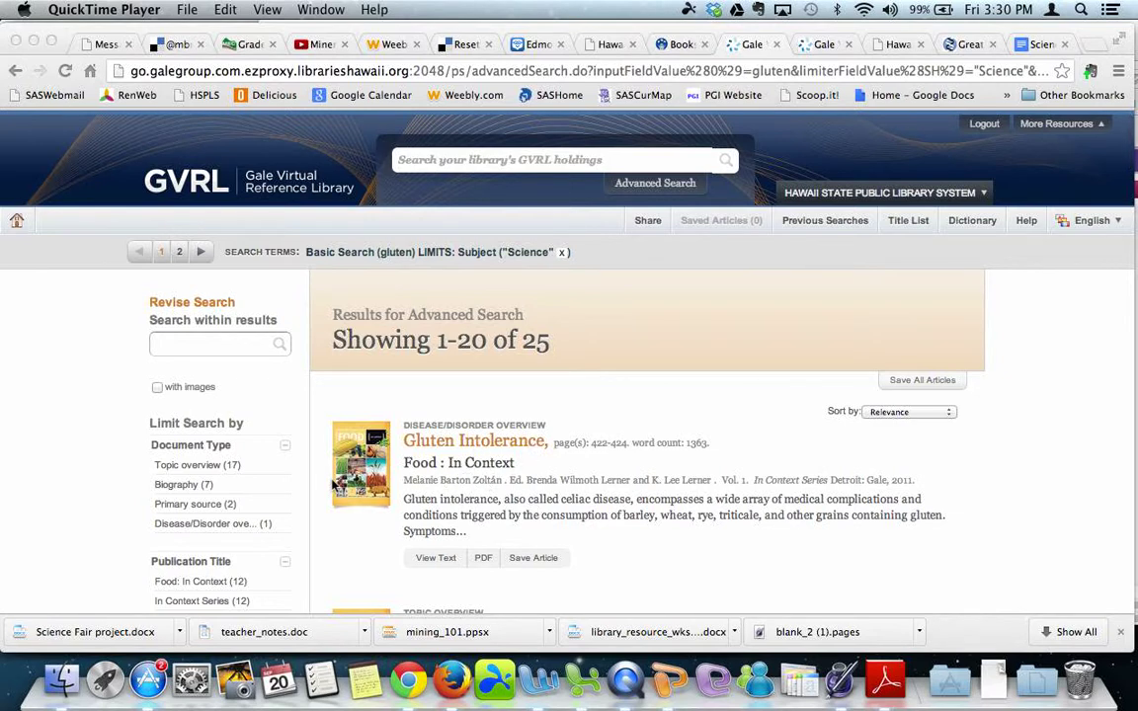
Open the Gluten Intolerance article as text, read through it, and switch to PDF view.
left_click(434, 560)
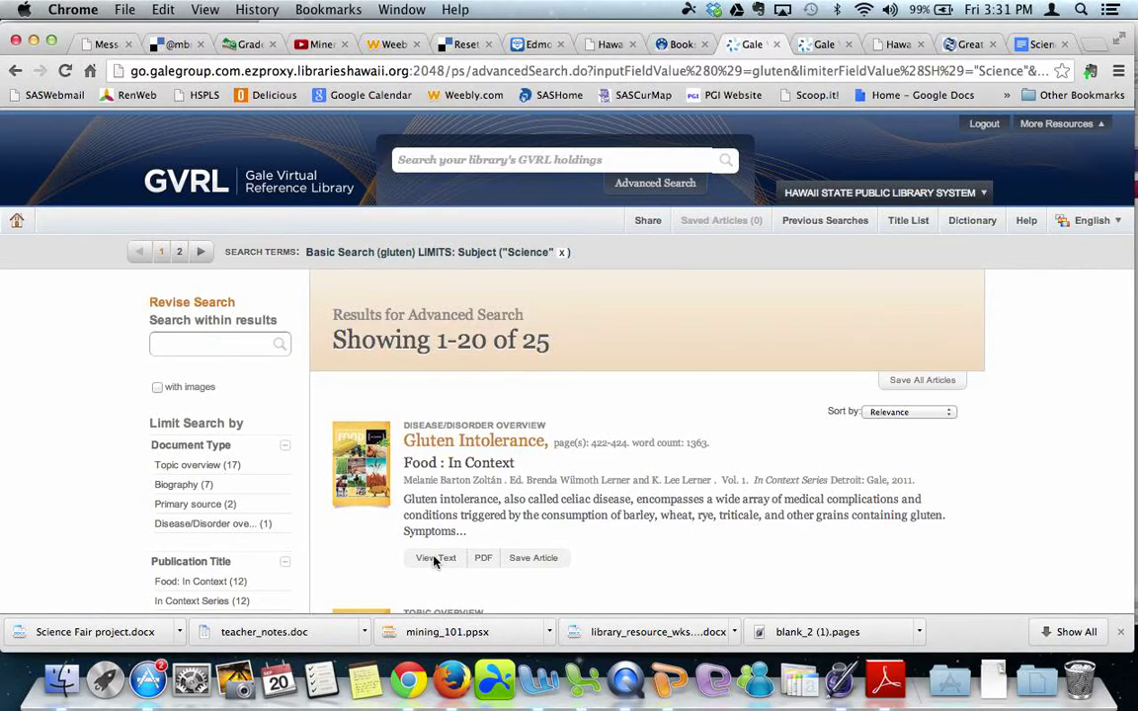
left_click(435, 559)
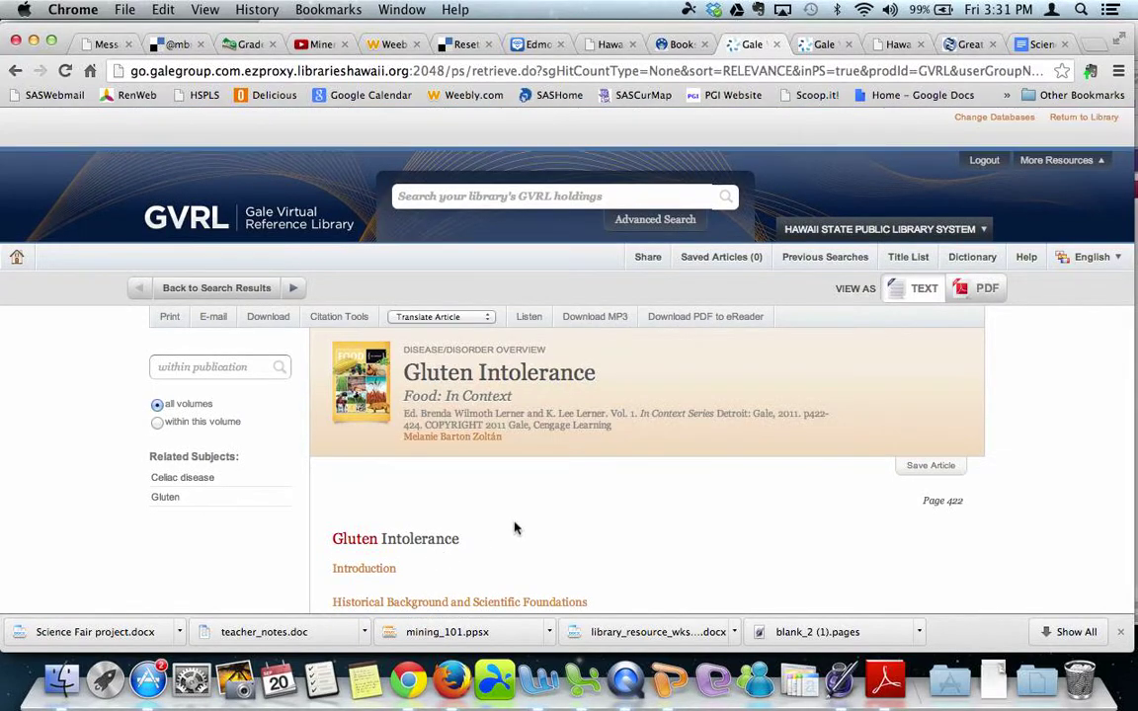
scroll(514, 528, "down", 5)
scroll(514, 529, "down", 5)
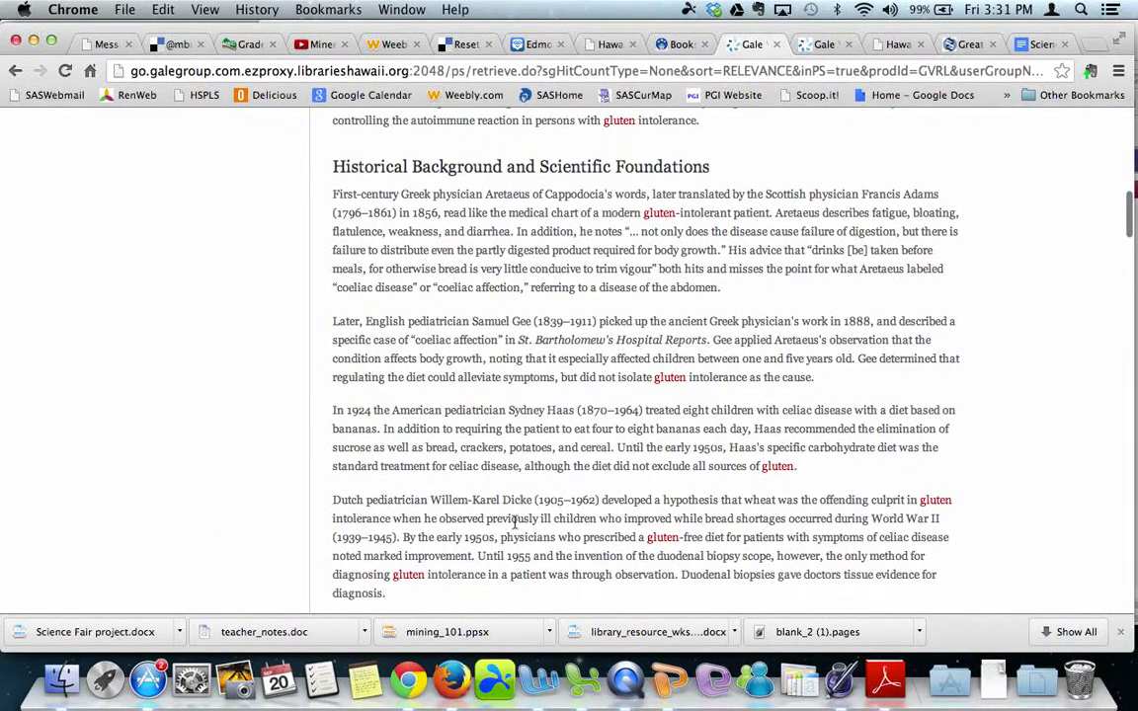
scroll(514, 529, "up", 10)
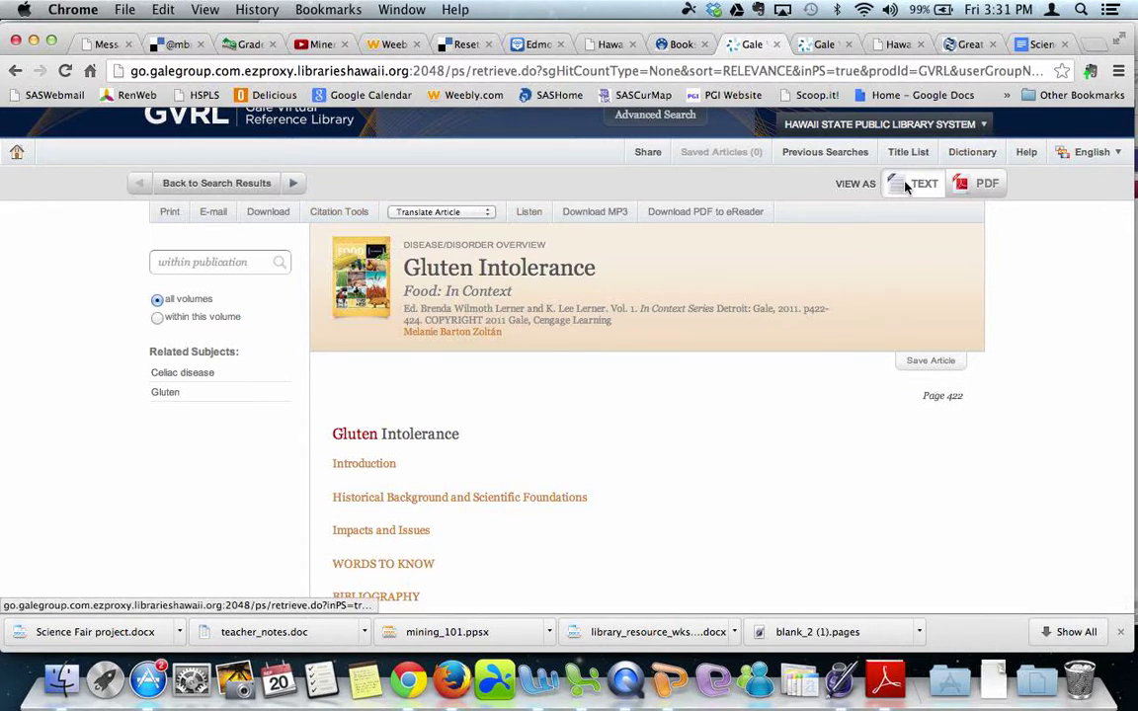
left_click(997, 193)
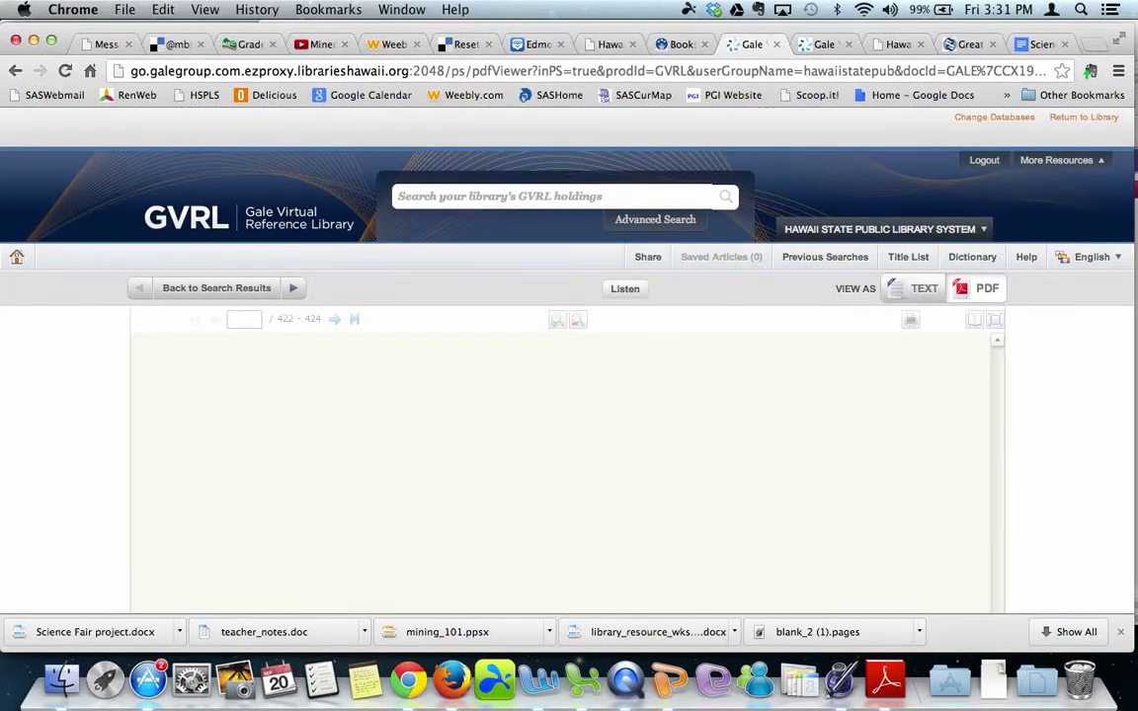
Scroll through the Gluten Intolerance PDF, returning to page 422's title and Introduction.
scroll(900, 373, "down", 2)
scroll(900, 375, "down", 3)
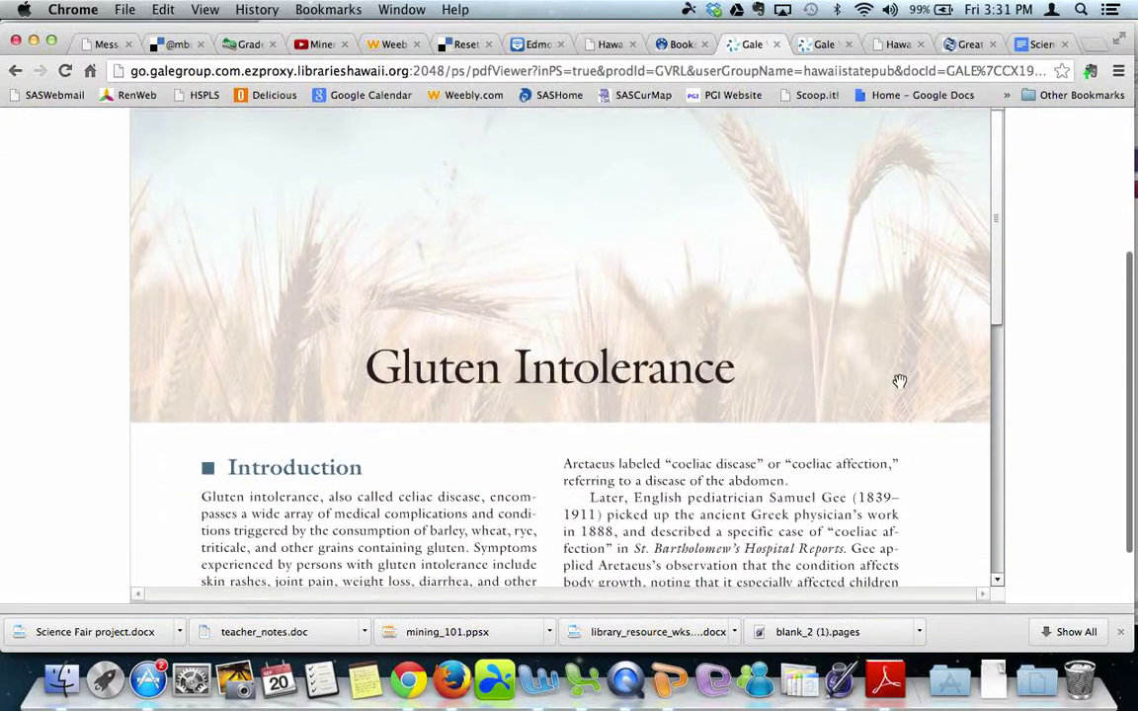
scroll(899, 381, "down", 2)
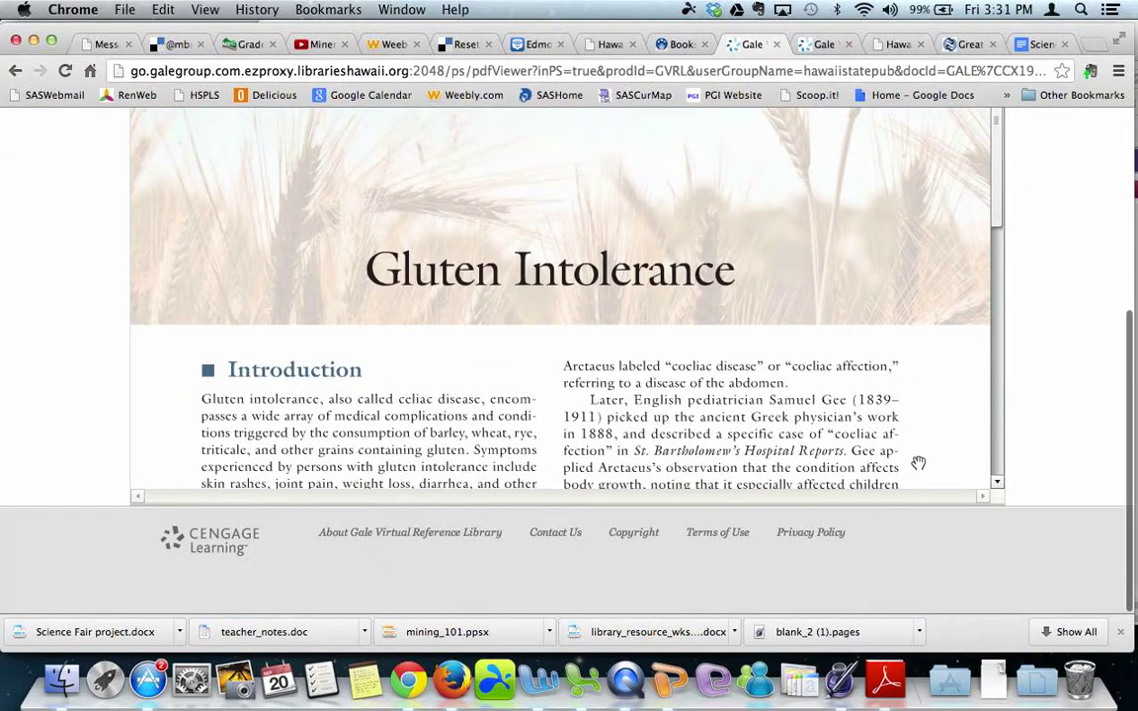
scroll(835, 400, "up", 4)
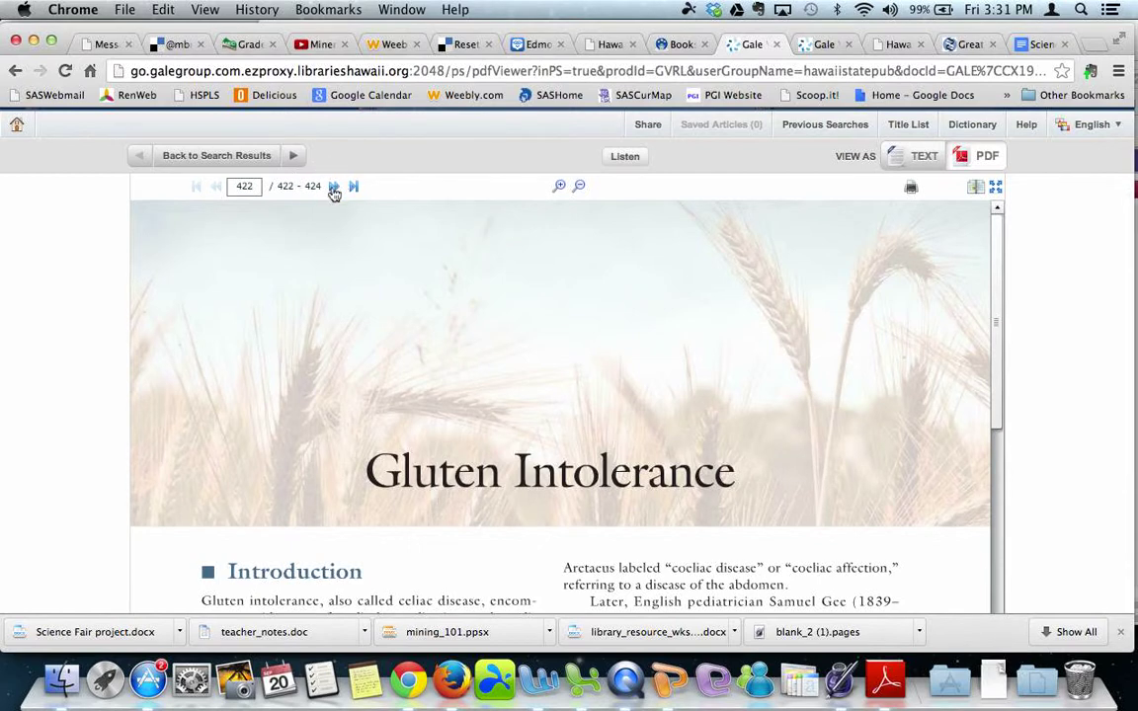
scroll(450, 283, "up", 2)
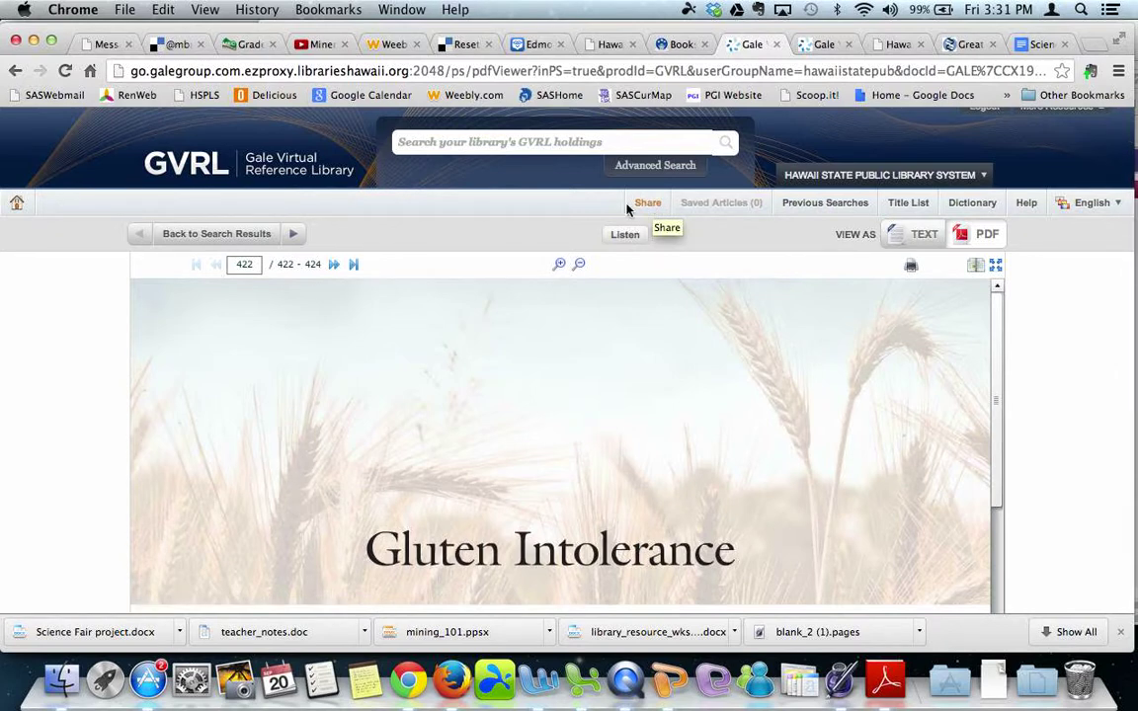
Return to the library system's database list and show the Middle School databases.
left_click(834, 178)
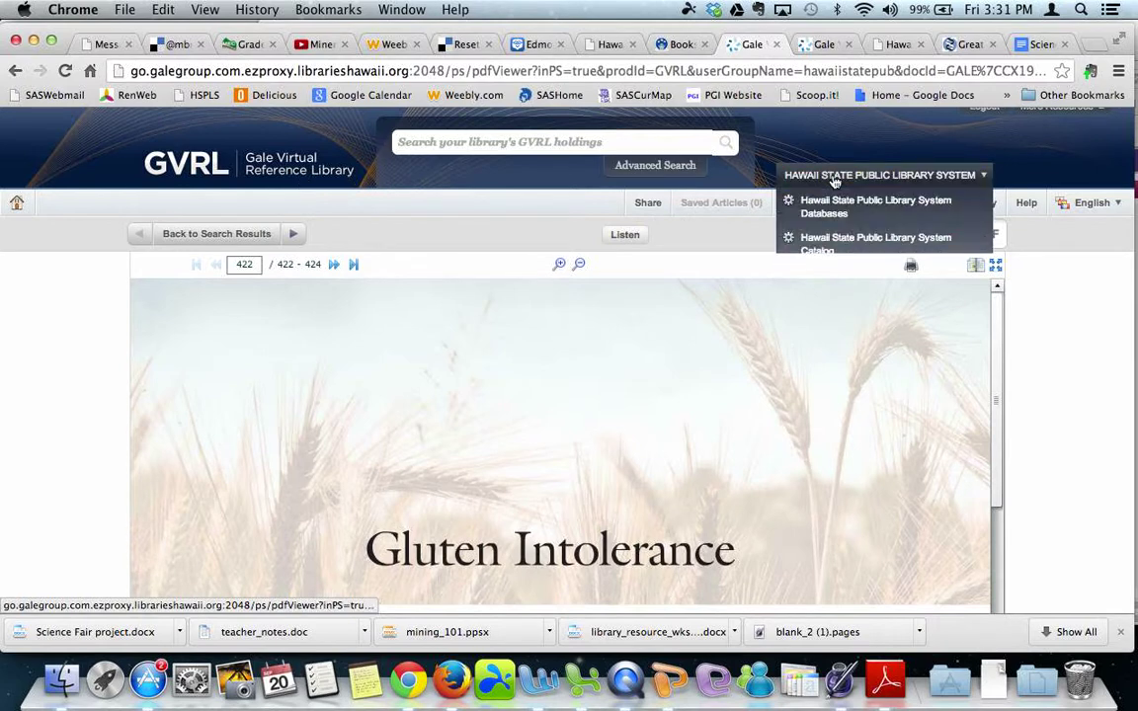
left_click(845, 201)
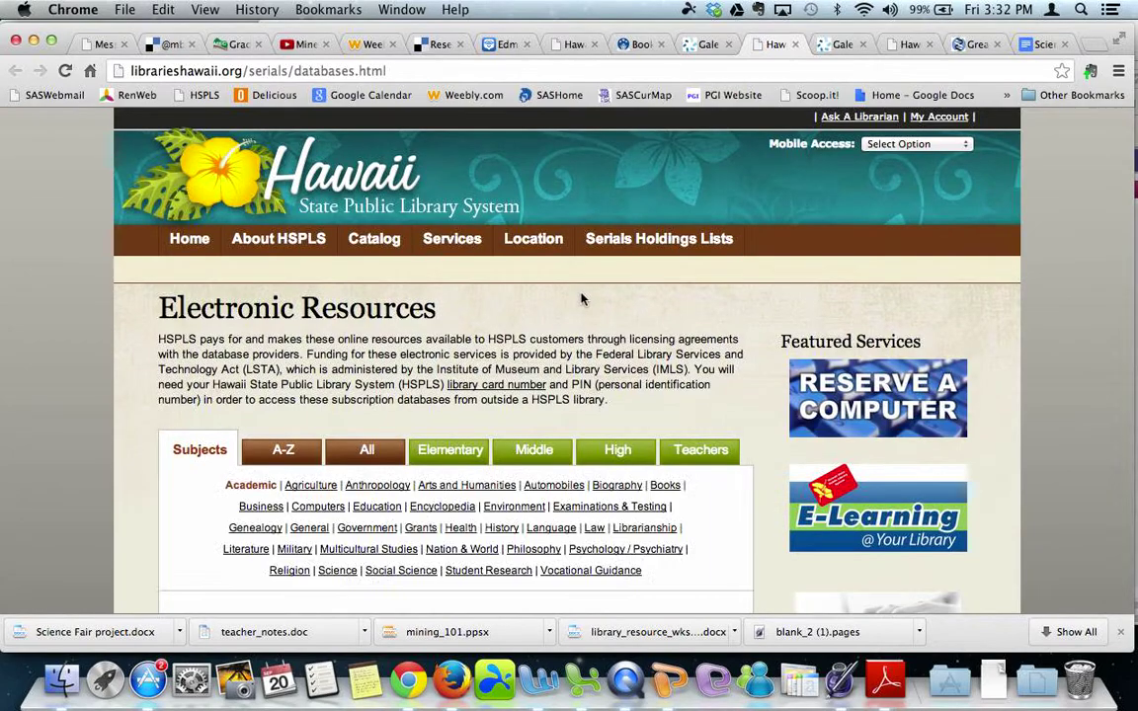
left_click(545, 450)
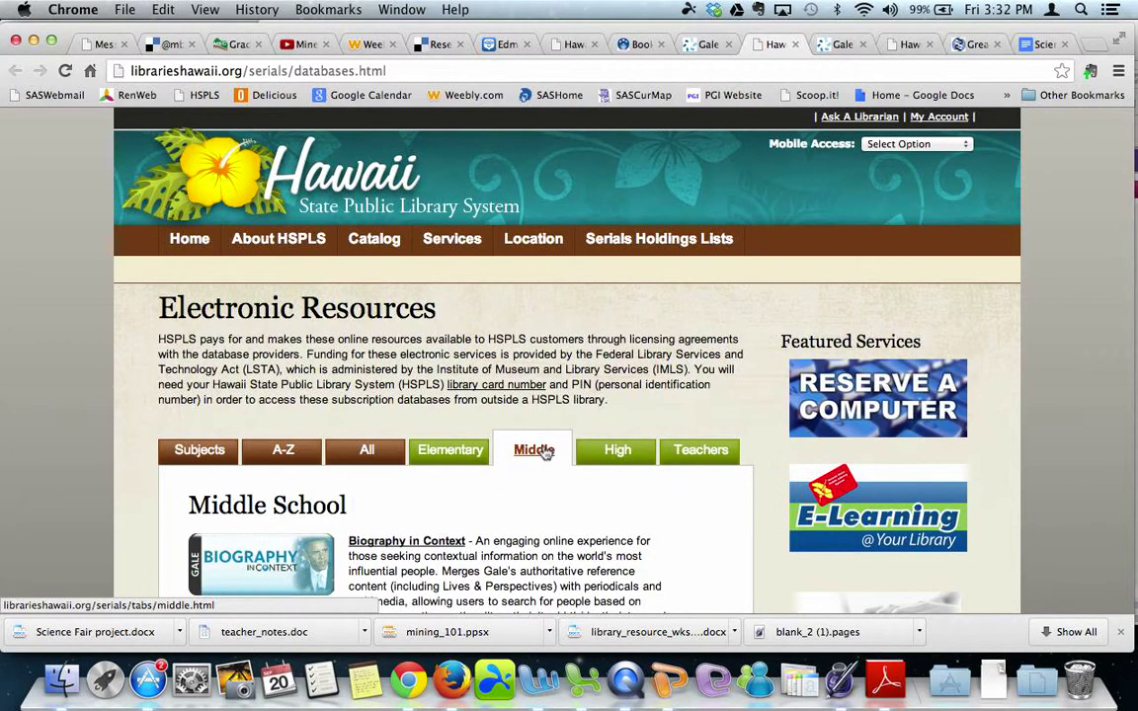
Find Middle Search Plus in the Middle School list and open it.
scroll(543, 449, "down", 8)
scroll(546, 450, "down", 15)
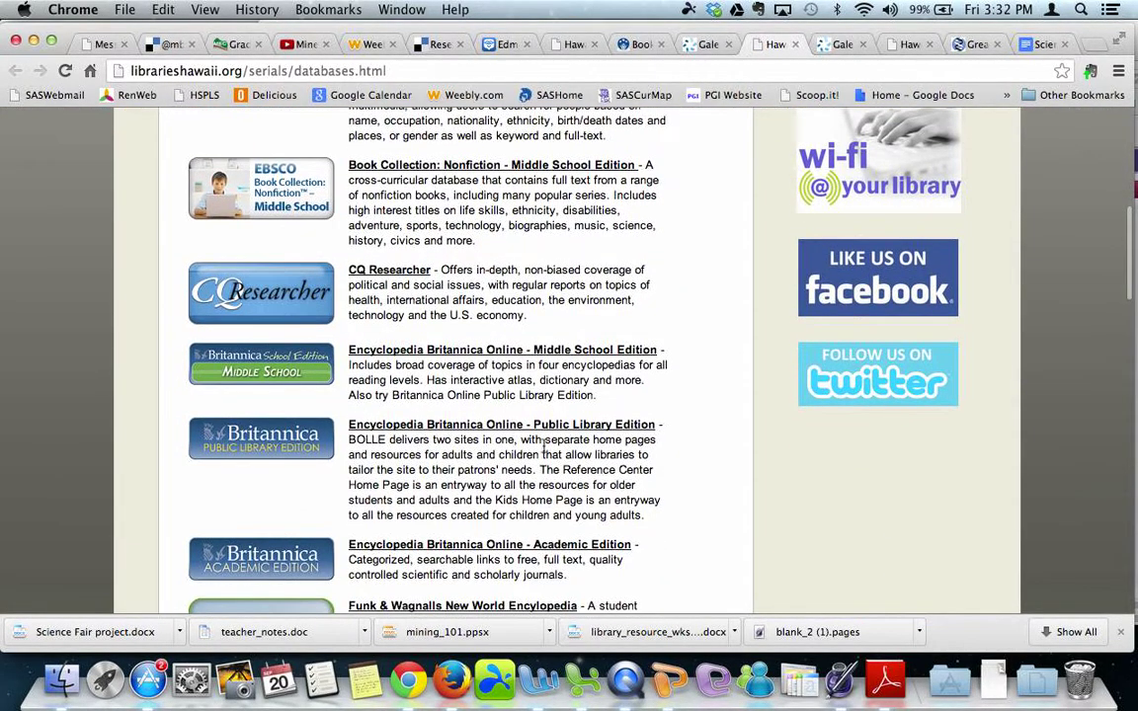
scroll(544, 447, "down", 4)
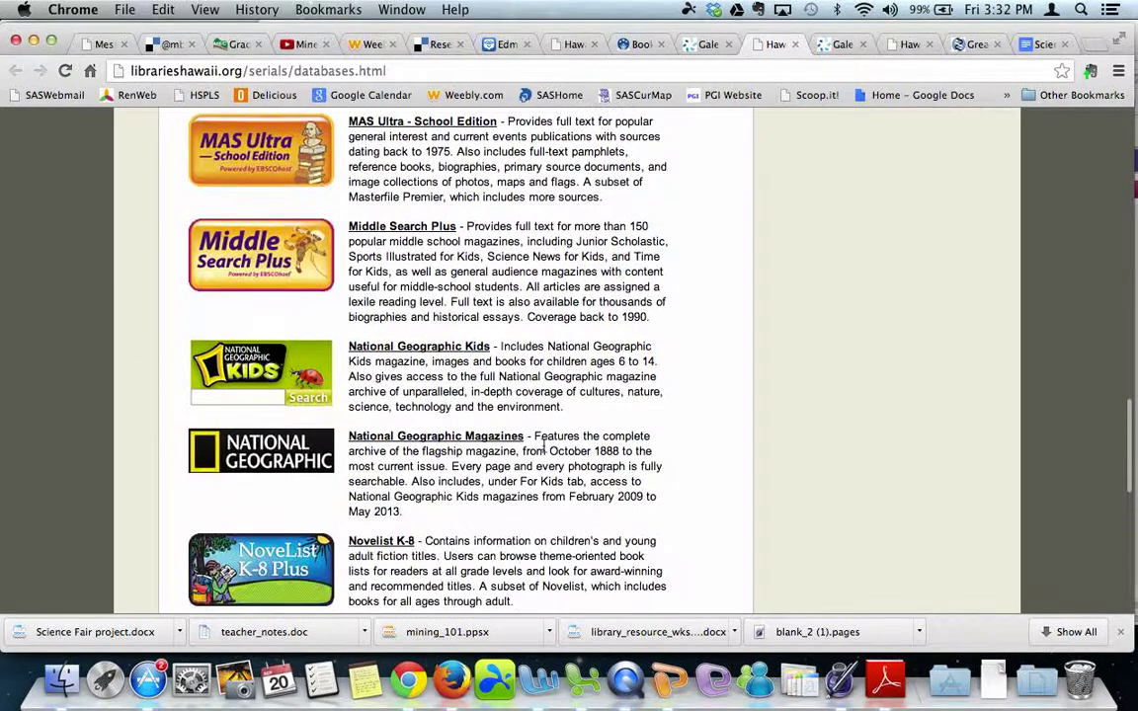
scroll(544, 449, "down", 4)
scroll(542, 434, "down", 1)
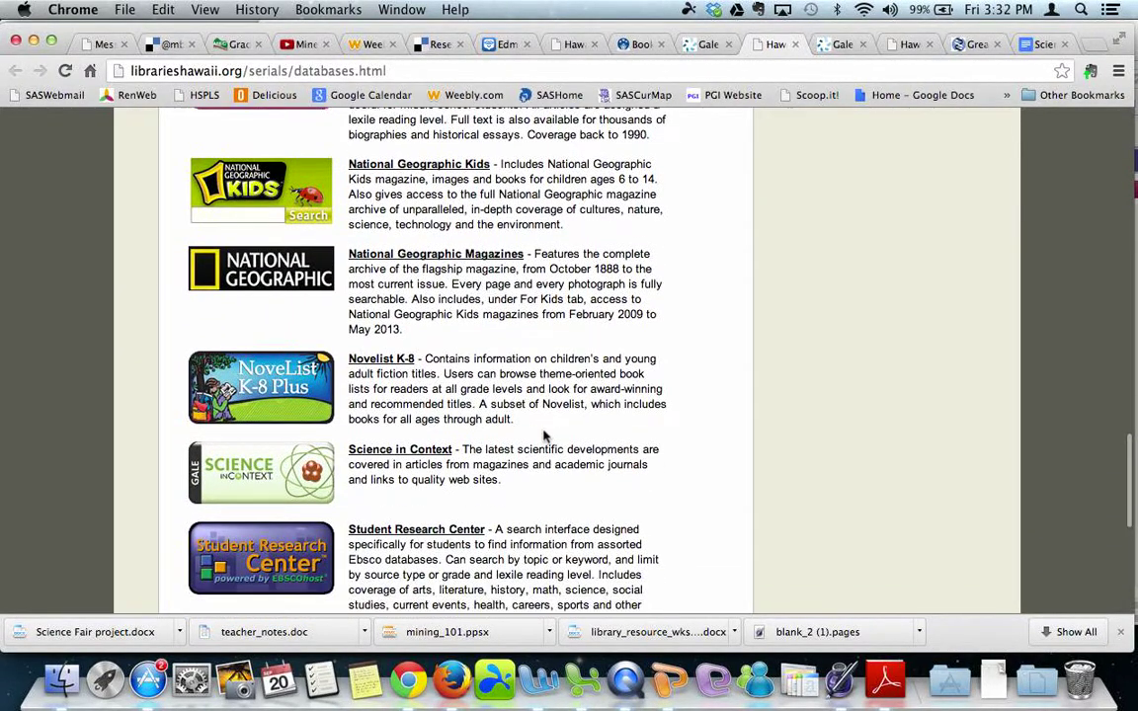
scroll(349, 432, "up", 5)
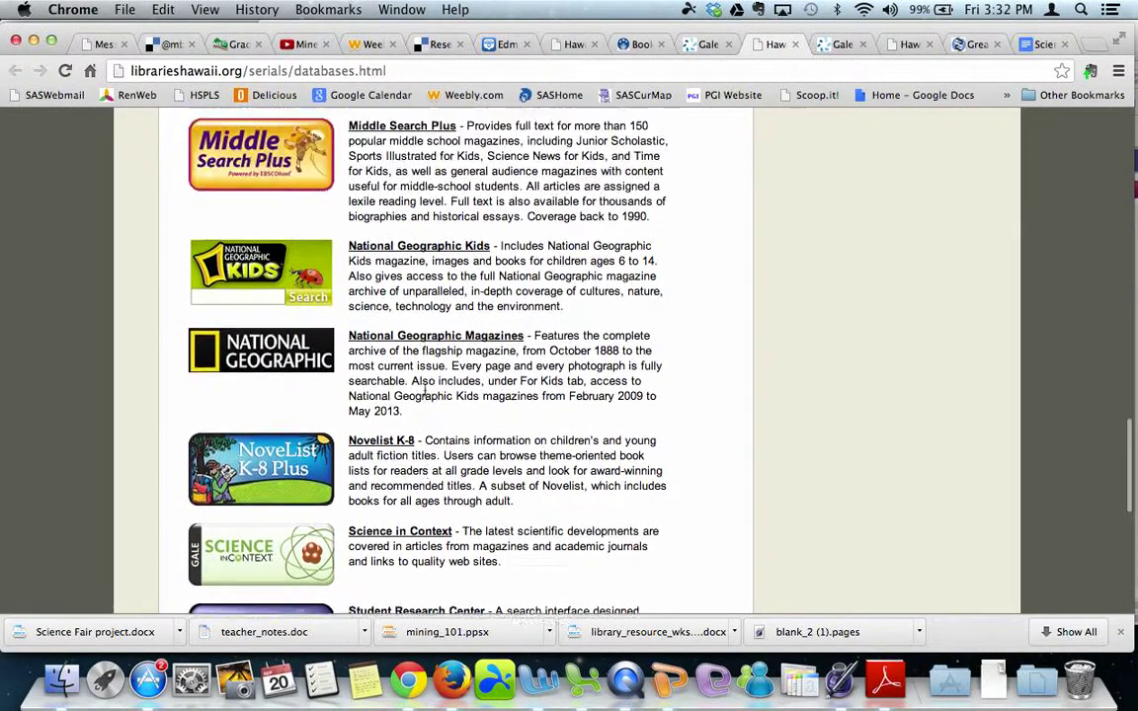
scroll(383, 347, "down", 1)
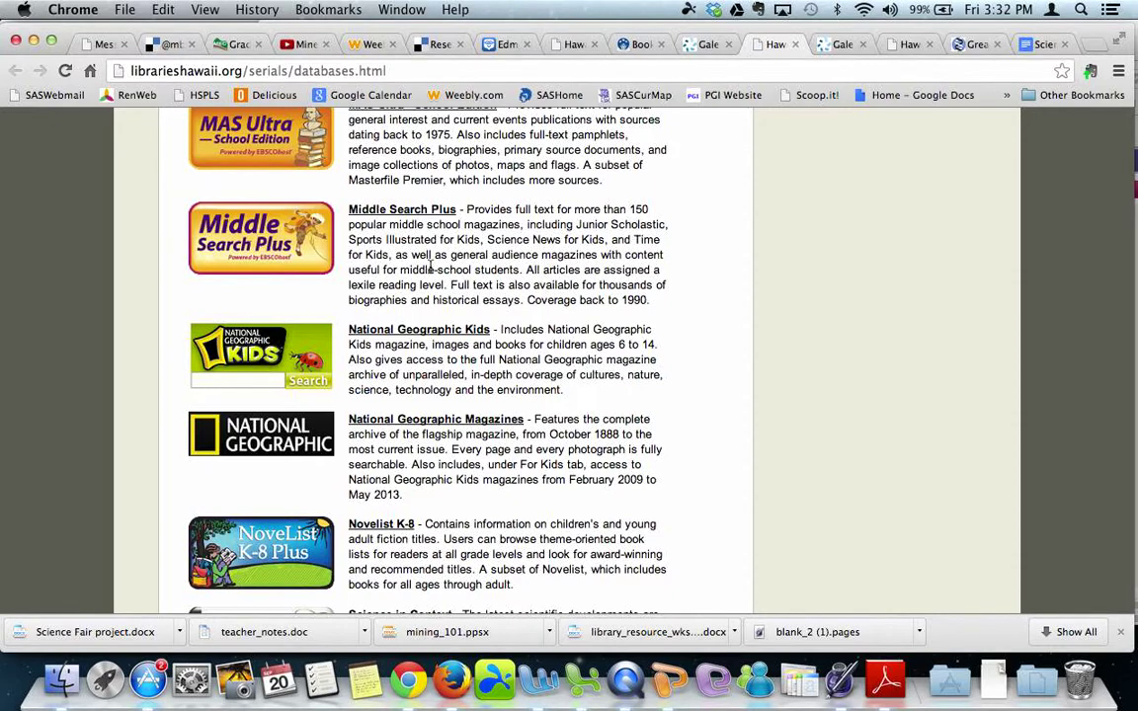
scroll(406, 439, "down", 5)
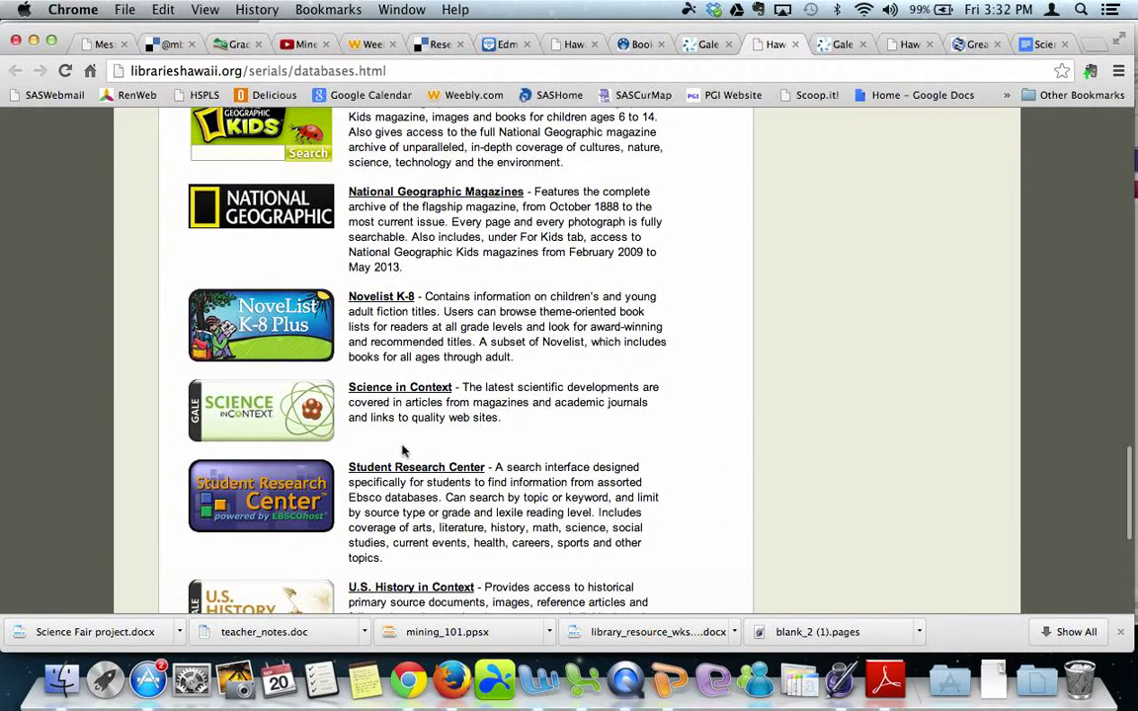
scroll(420, 446, "up", 3)
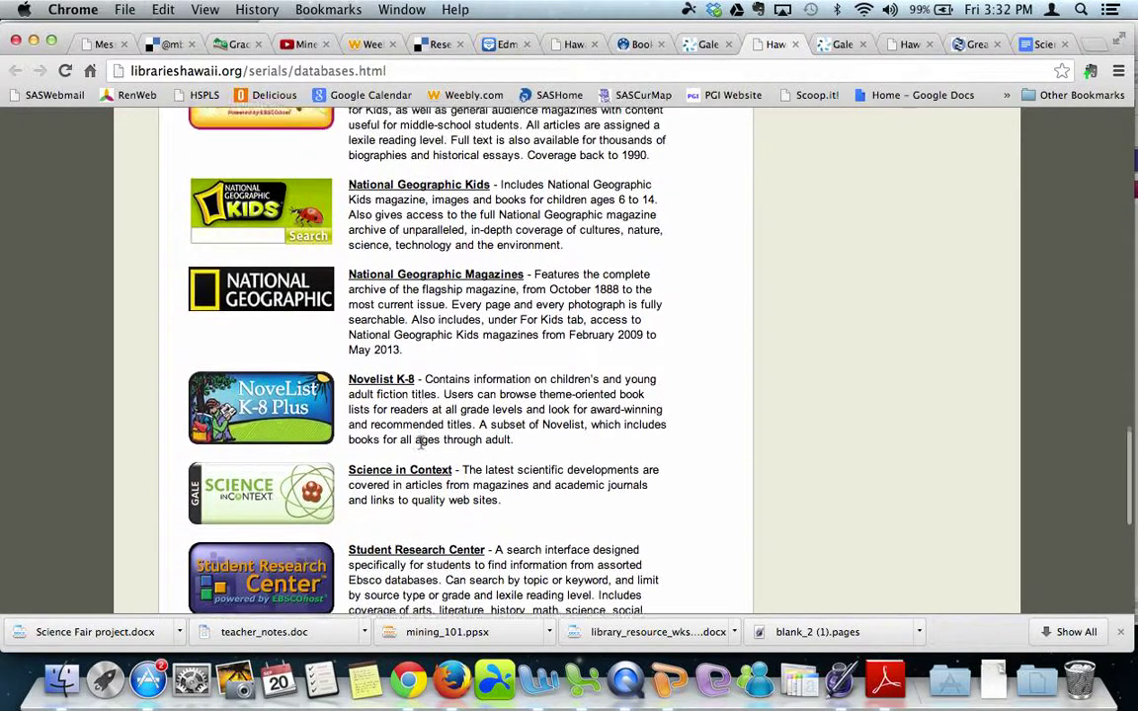
scroll(423, 442, "up", 1)
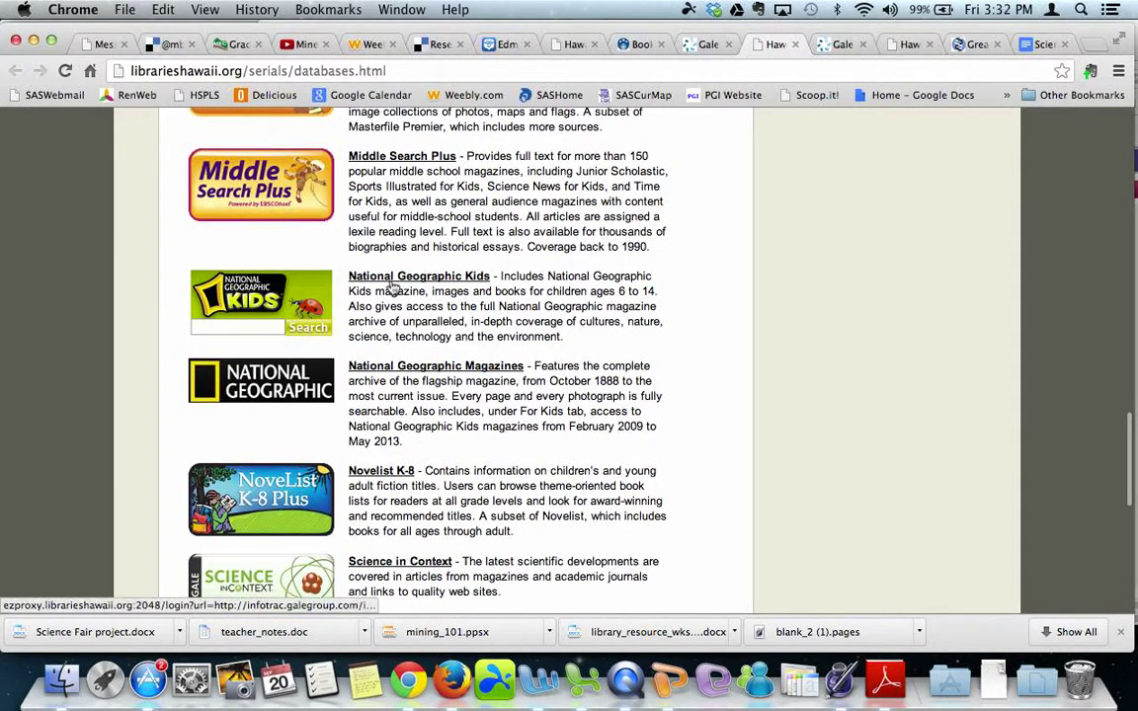
scroll(392, 283, "up", 2)
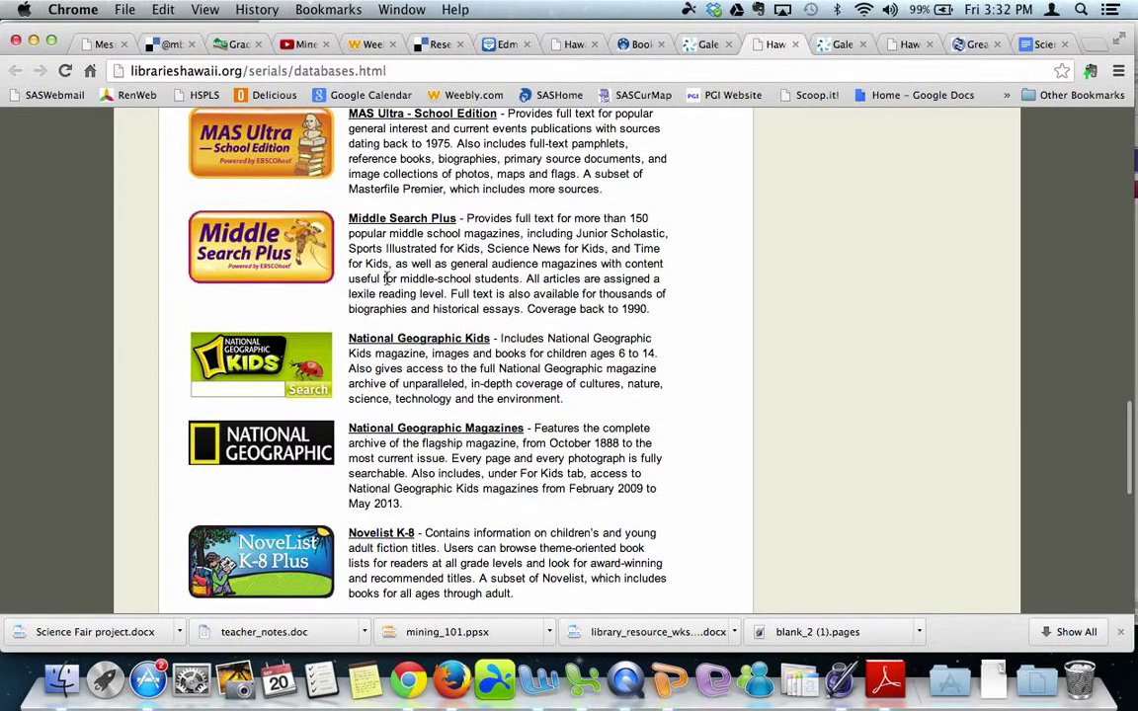
left_click(395, 220)
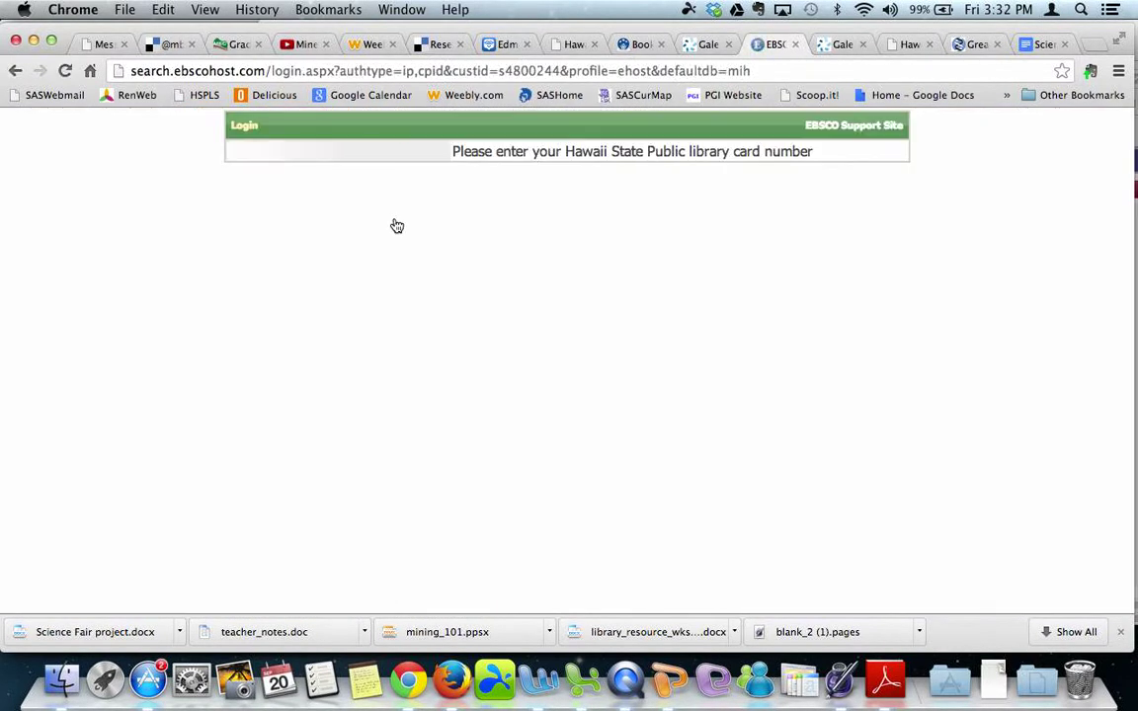
Log in to EBSCOhost with the autofilled library card number.
left_click(429, 189)
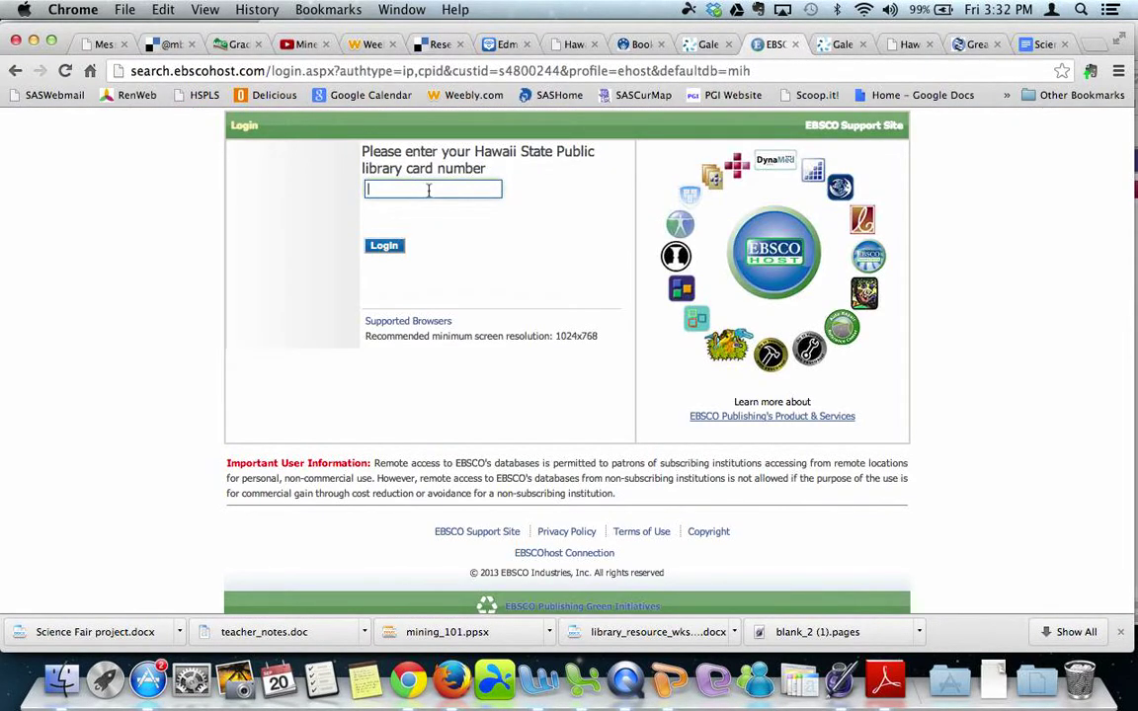
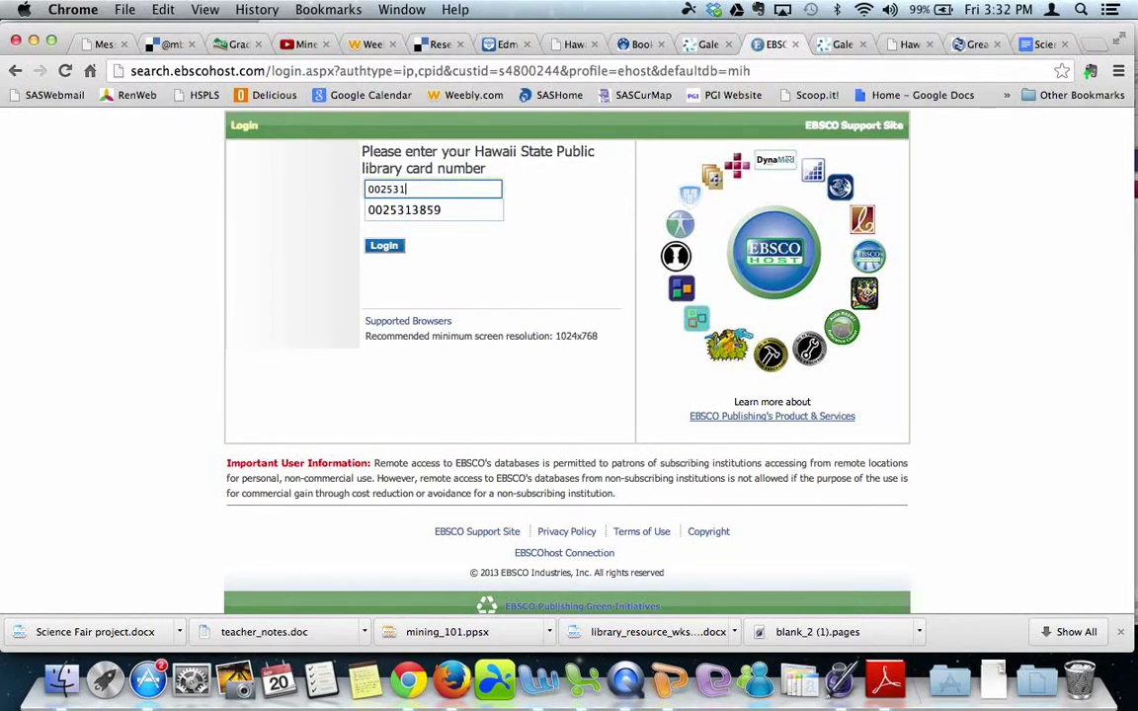
left_click(384, 246)
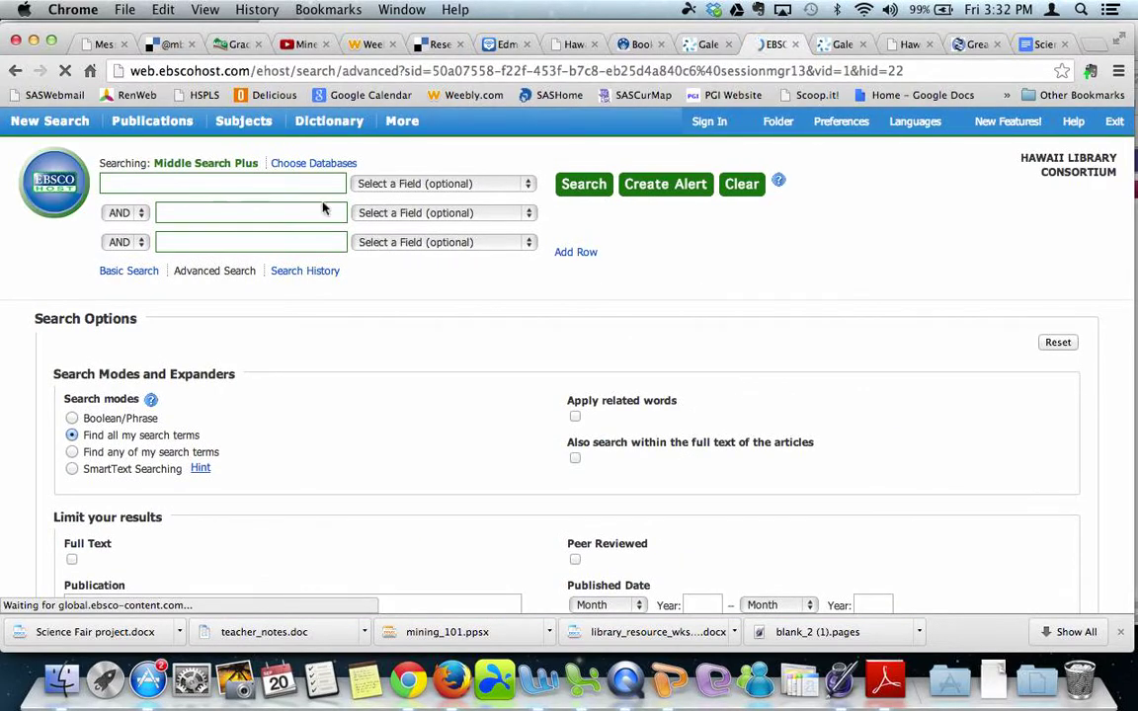
Search Middle Search Plus for 'flour', getting 742 results.
left_click(235, 182)
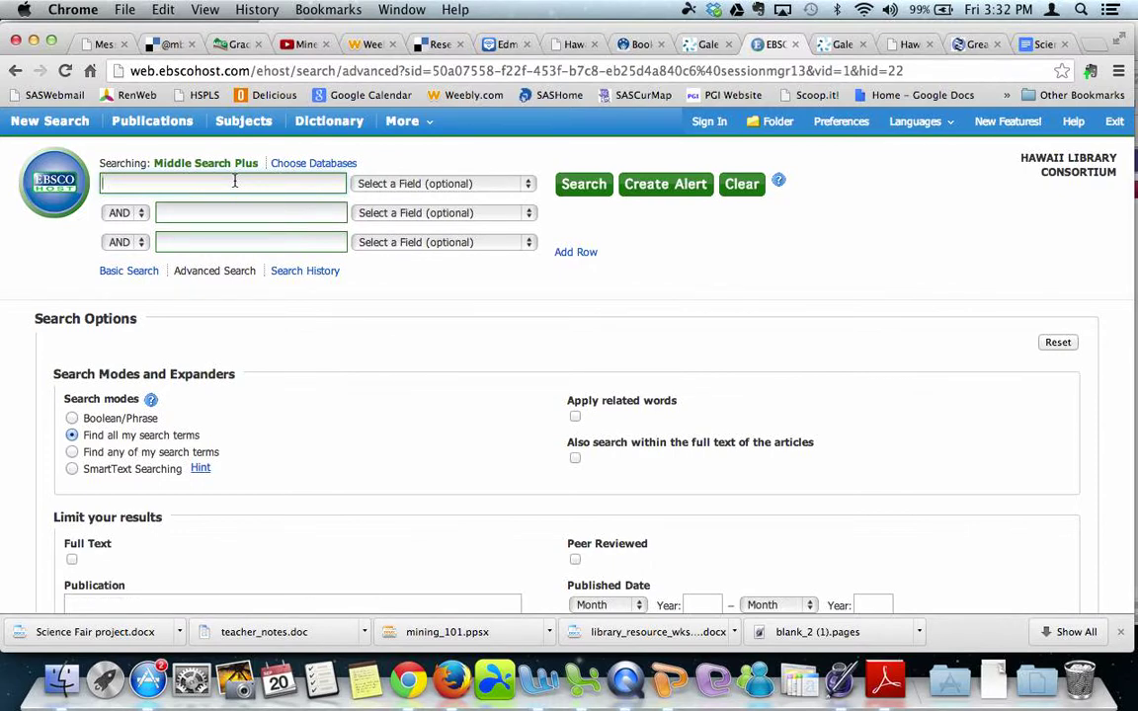
left_click(573, 194)
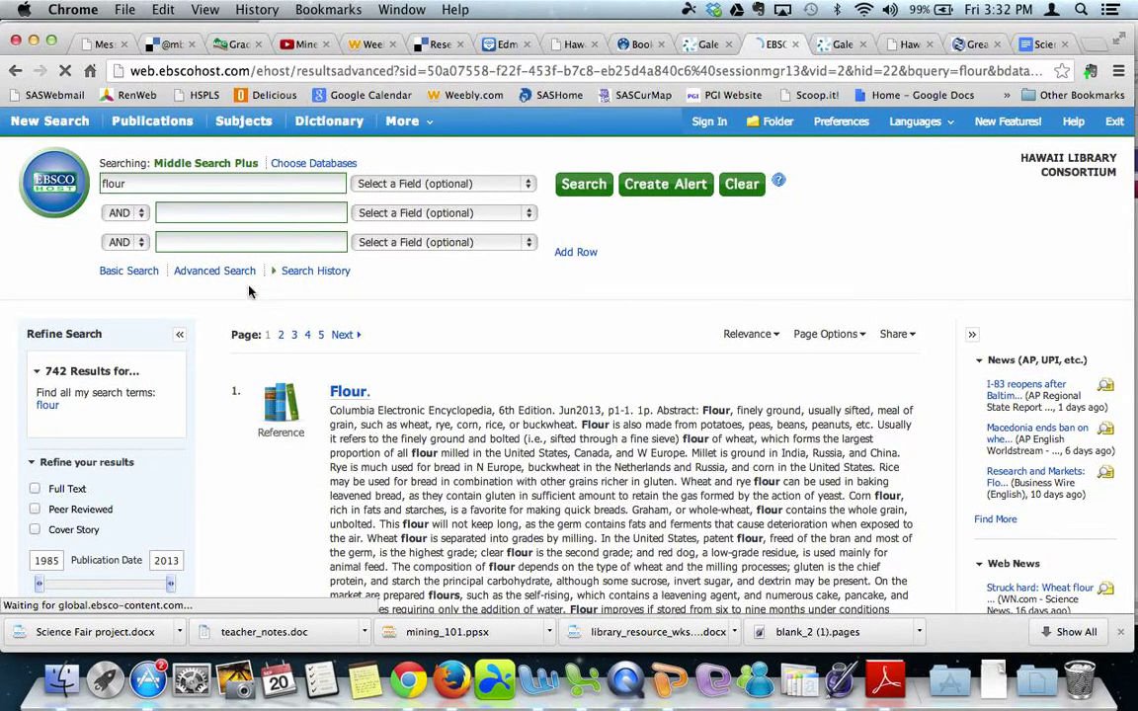
key("ctrl+super+Escape")
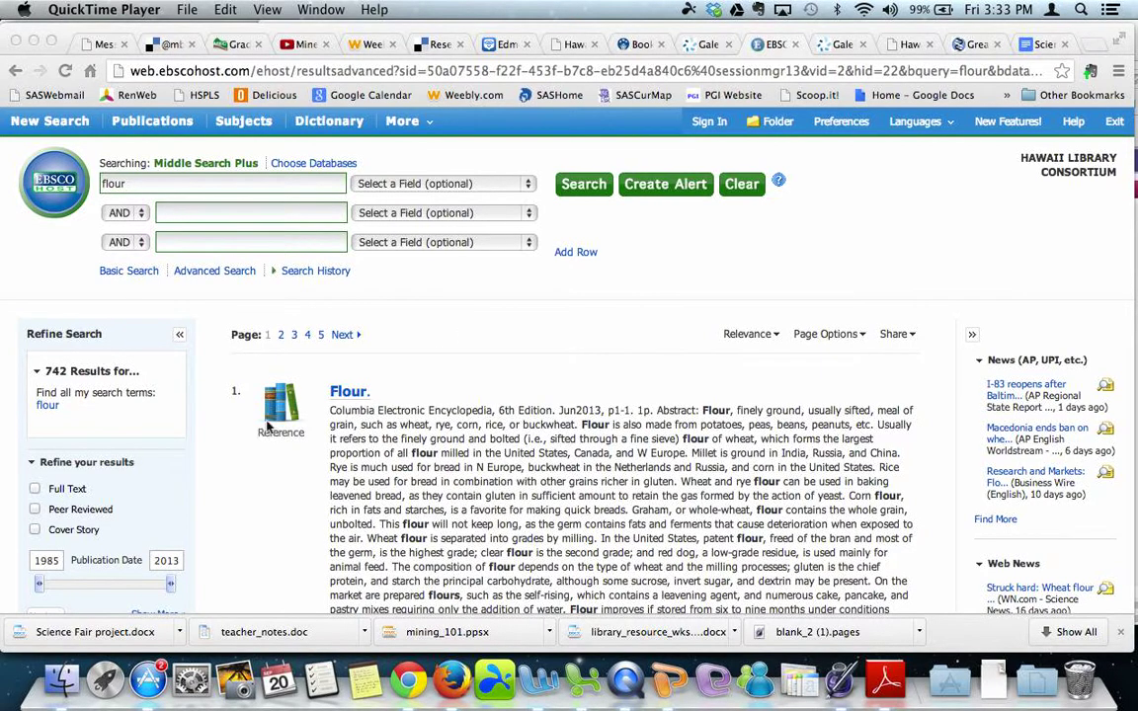
left_click(37, 497)
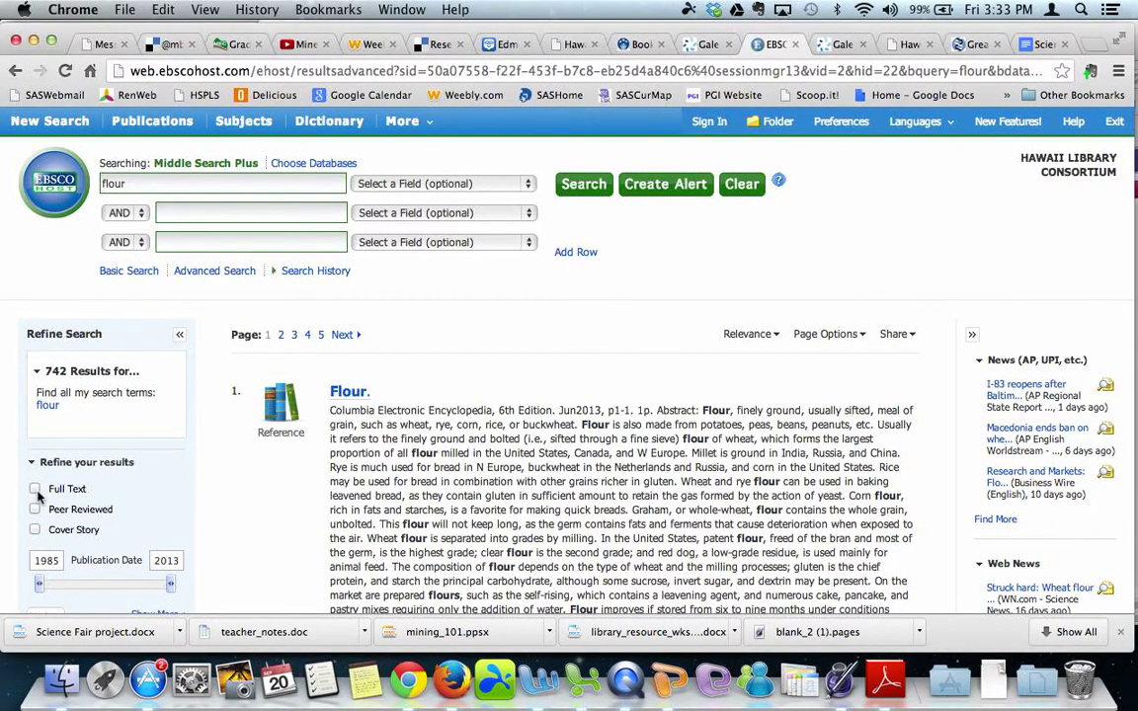
Limit the flour results to Full Text published 2007–2013, leaving 370.
left_click(36, 494)
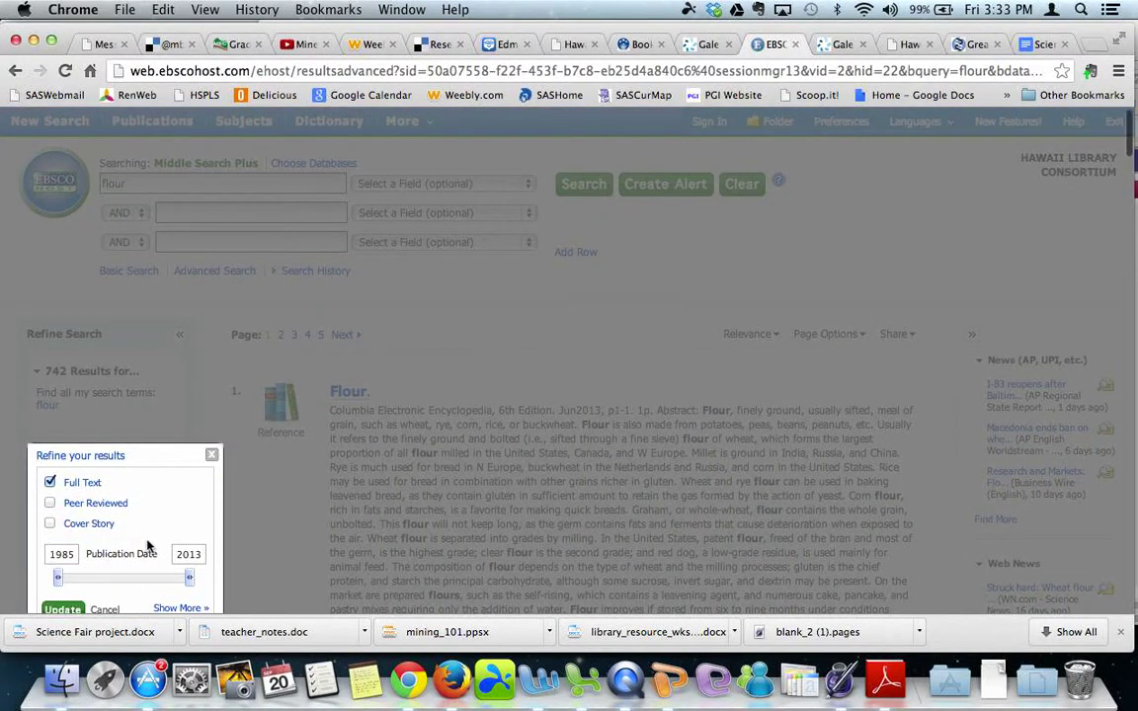
scroll(148, 546, "down", 2)
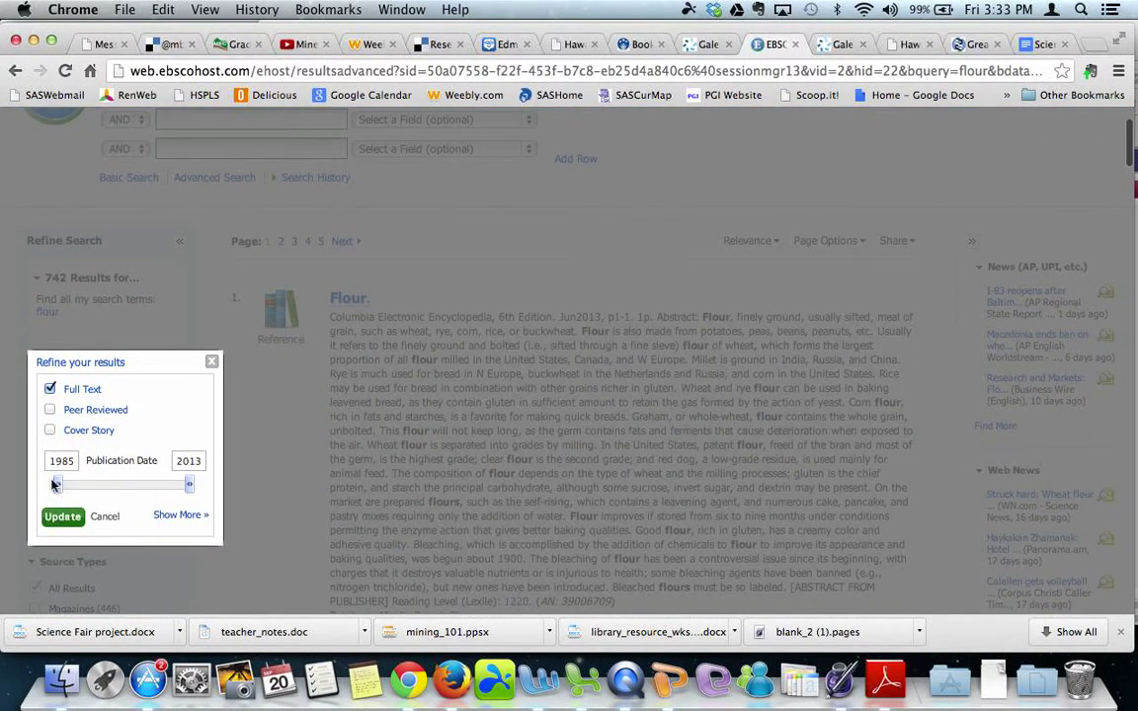
left_click_drag(58, 485, 160, 494)
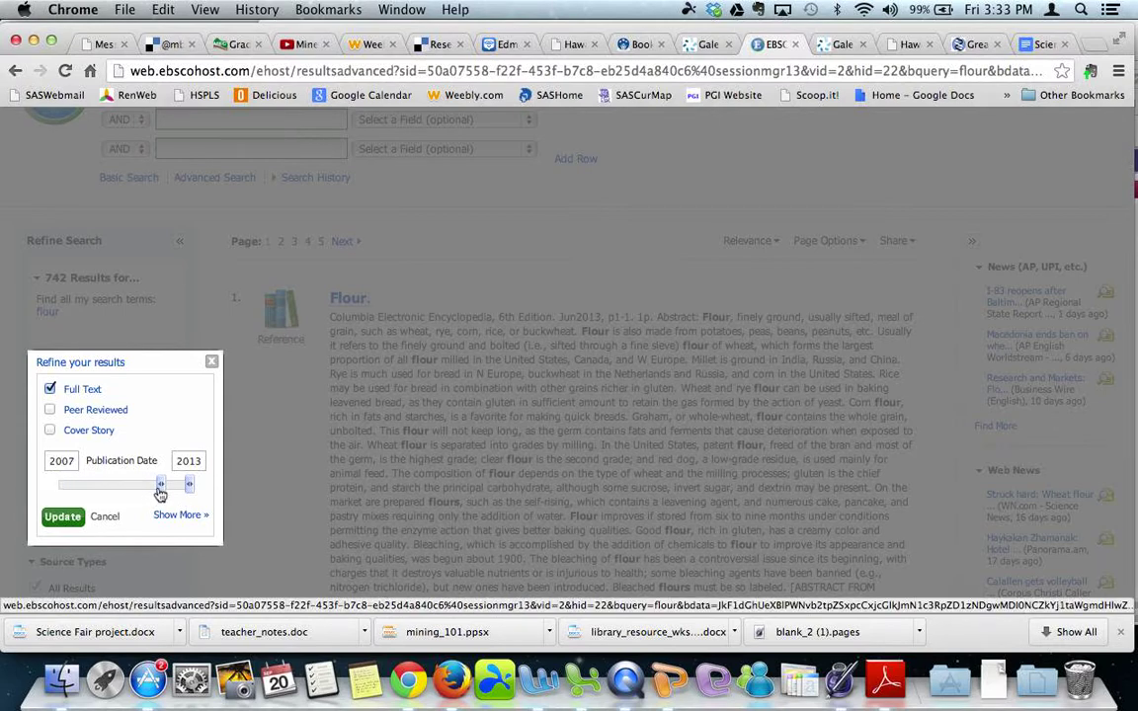
left_click(66, 521)
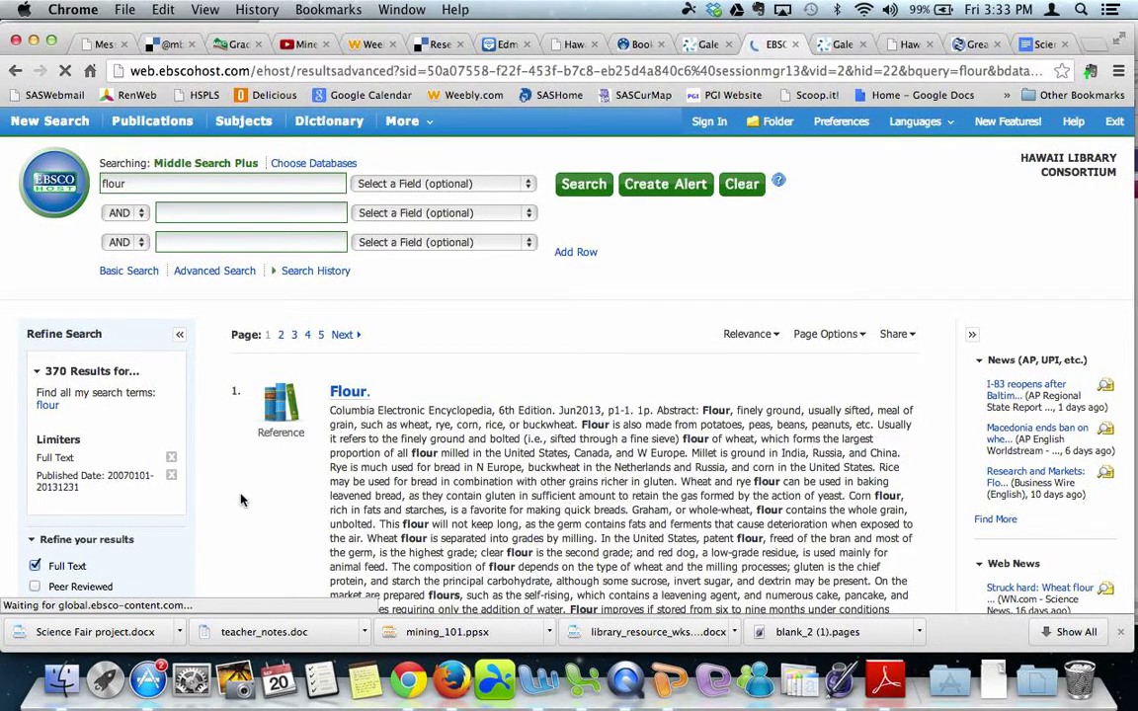
scroll(260, 519, "down", 3)
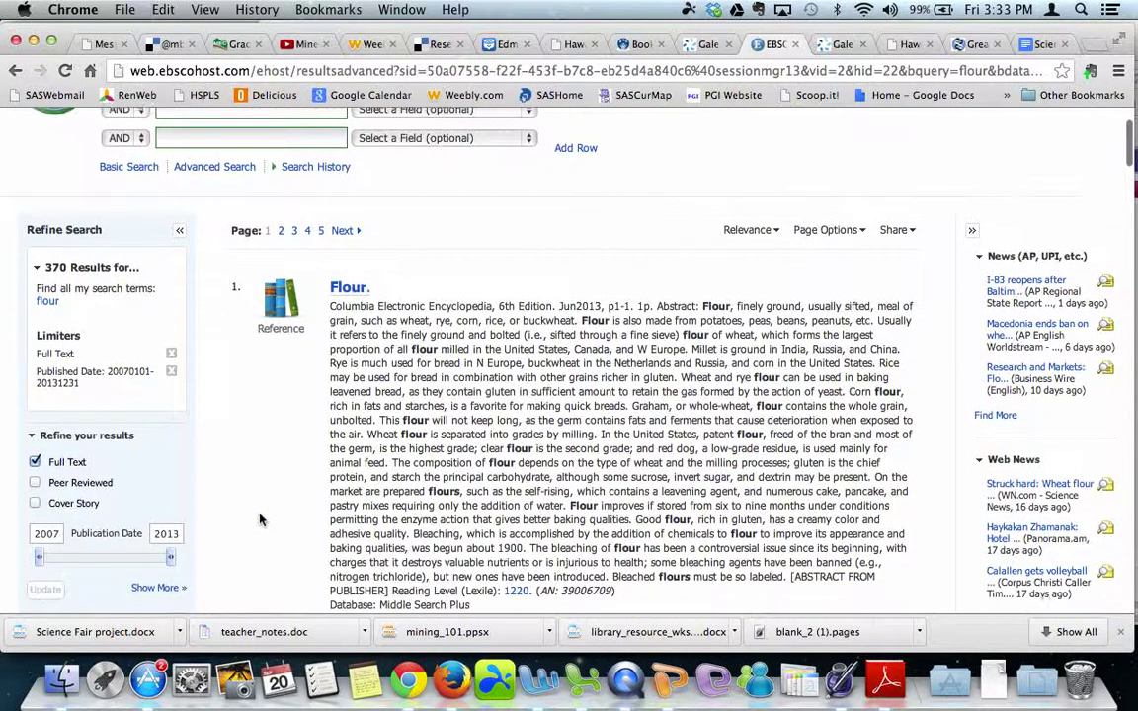
scroll(260, 520, "down", 10)
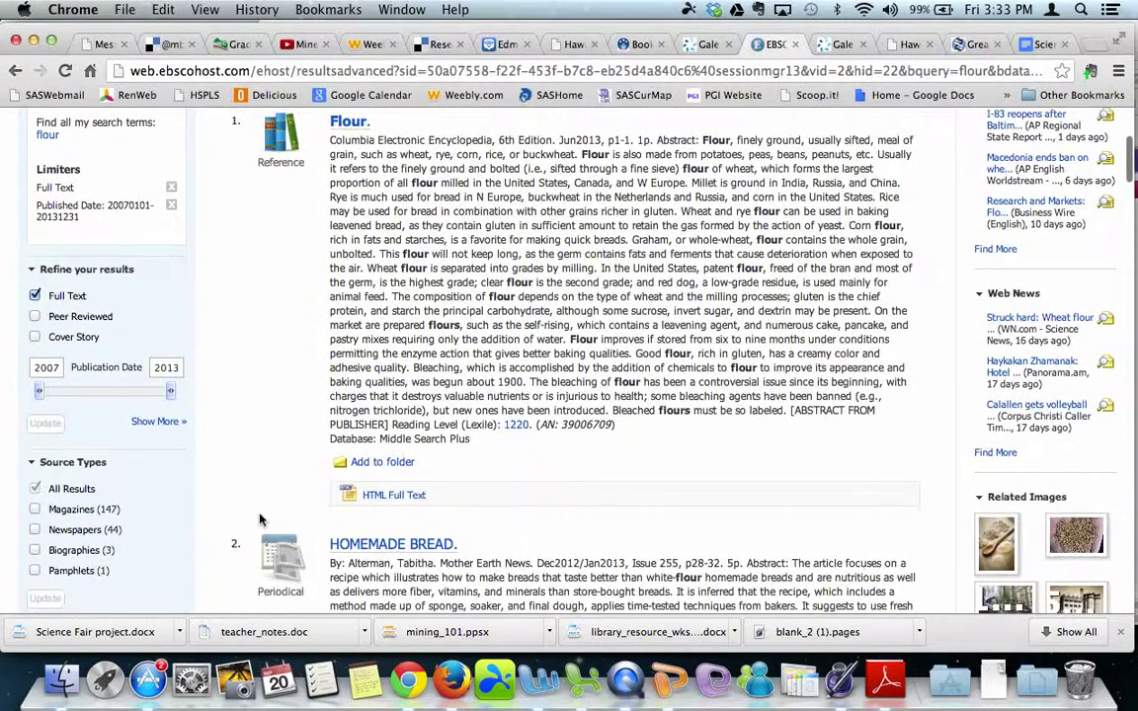
scroll(259, 519, "up", 7)
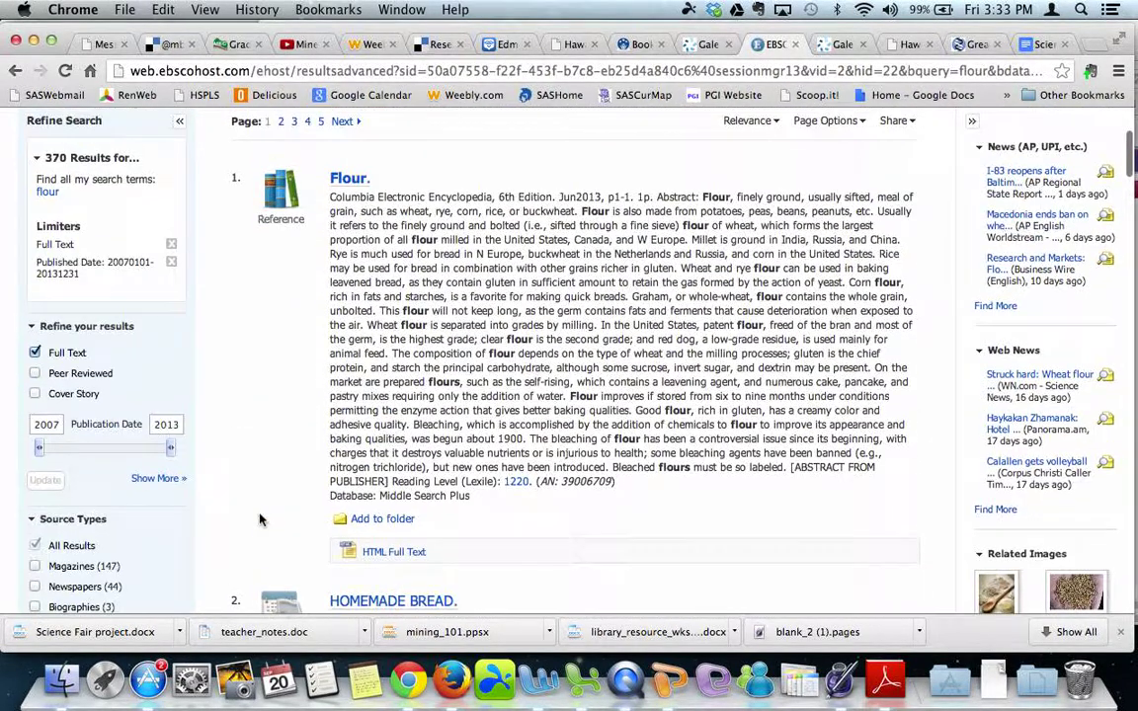
scroll(259, 520, "down", 2)
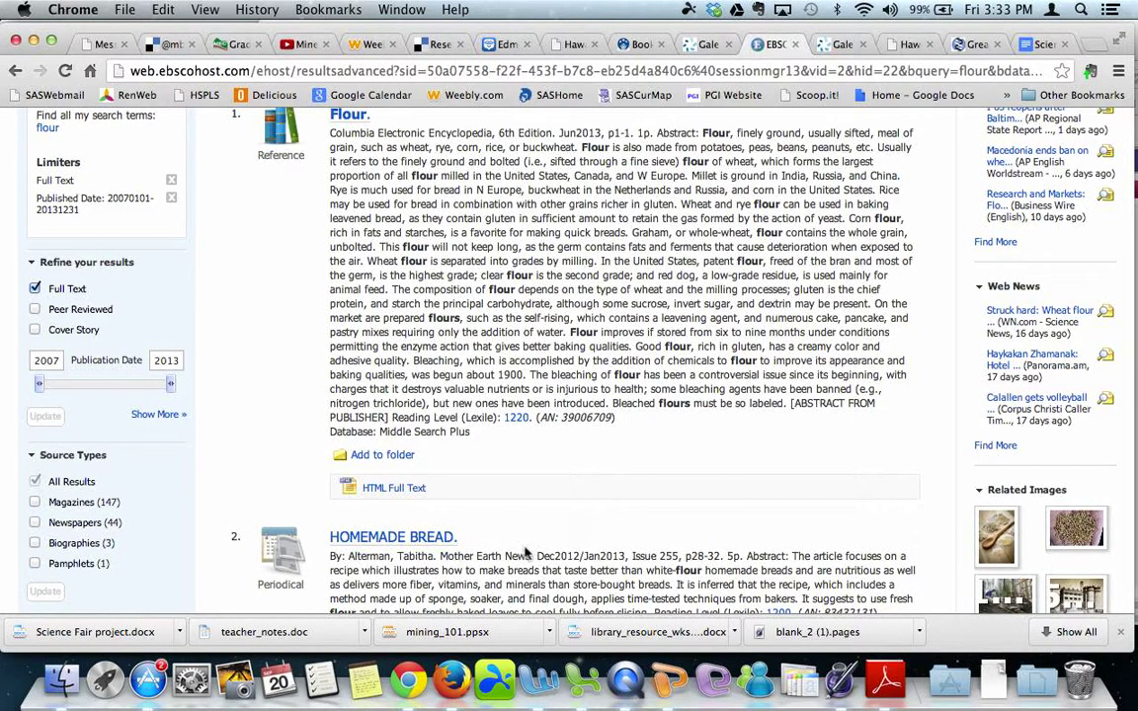
scroll(526, 553, "down", 7)
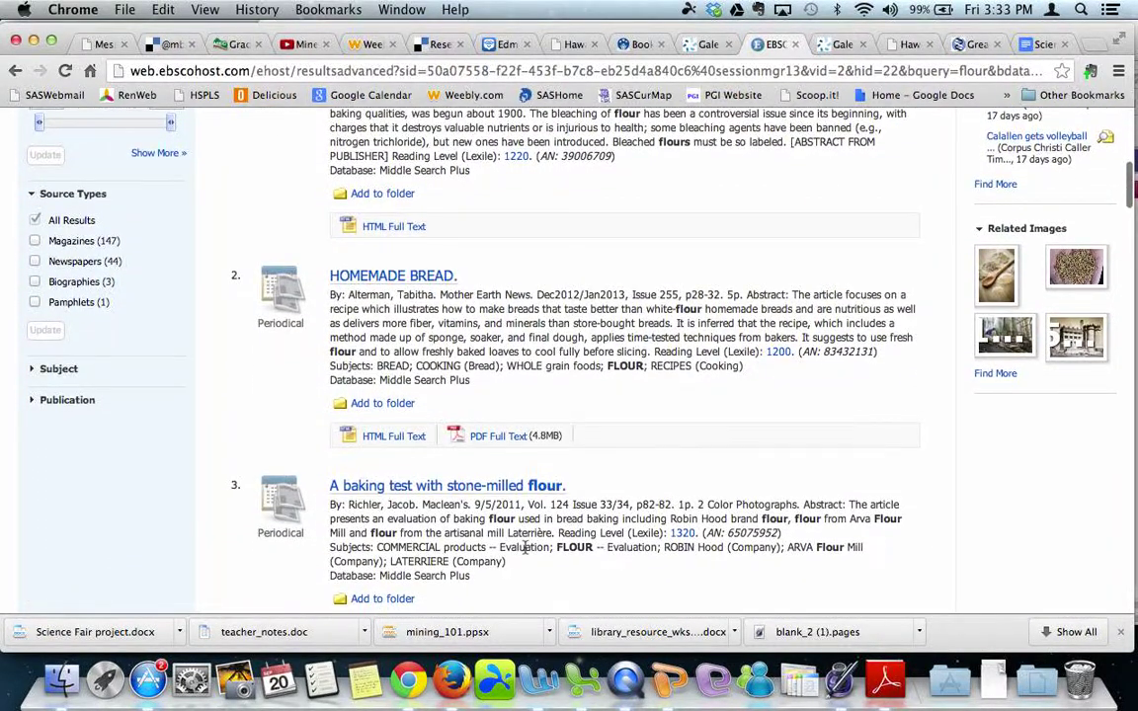
scroll(526, 548, "down", 6)
scroll(525, 551, "up", 9)
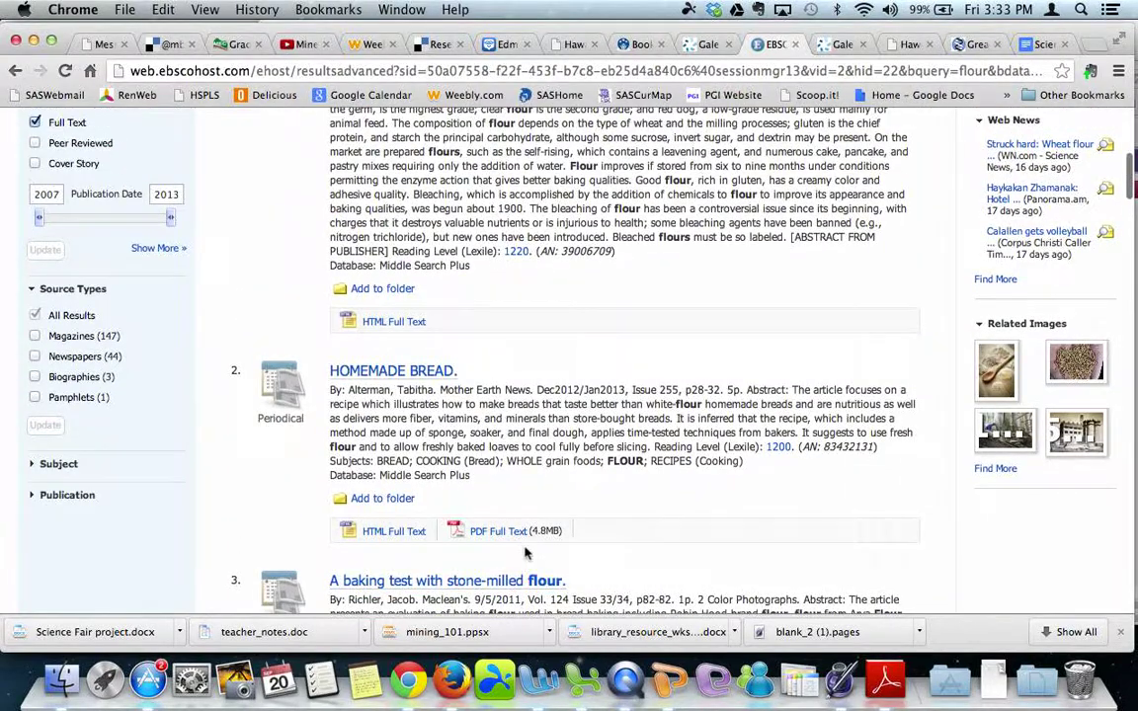
scroll(525, 553, "up", 12)
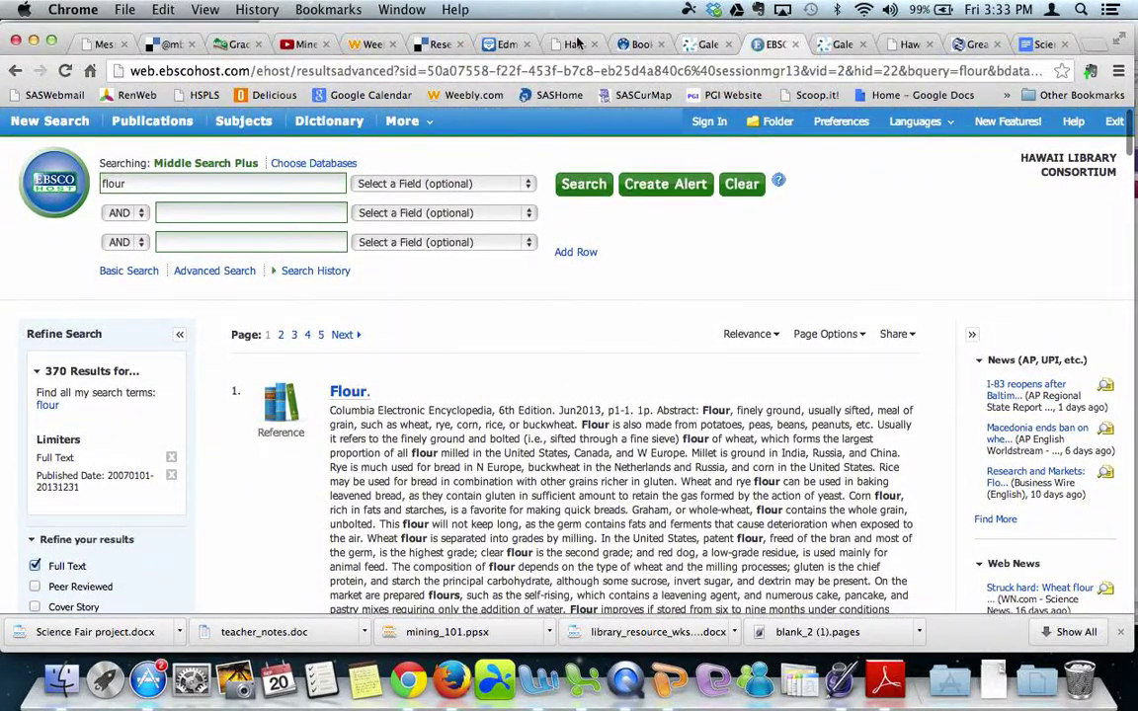
Go back to the Hawaii State Public Library System databases page and browse the Middle School list.
left_click(707, 43)
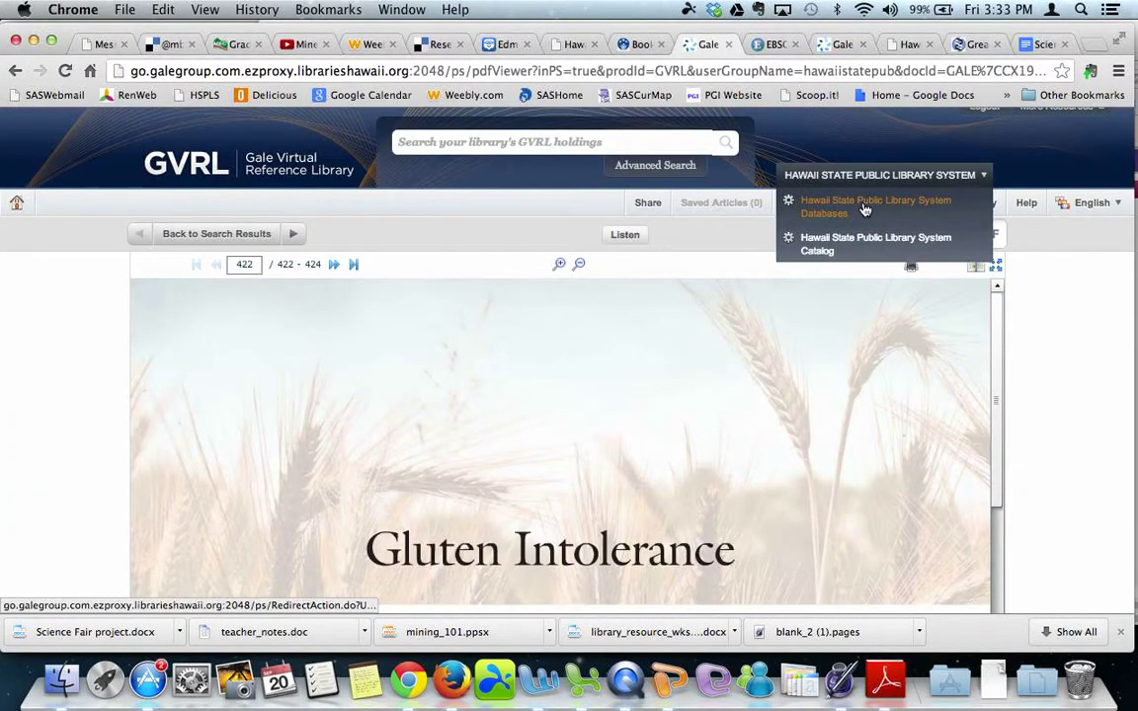
left_click(864, 207)
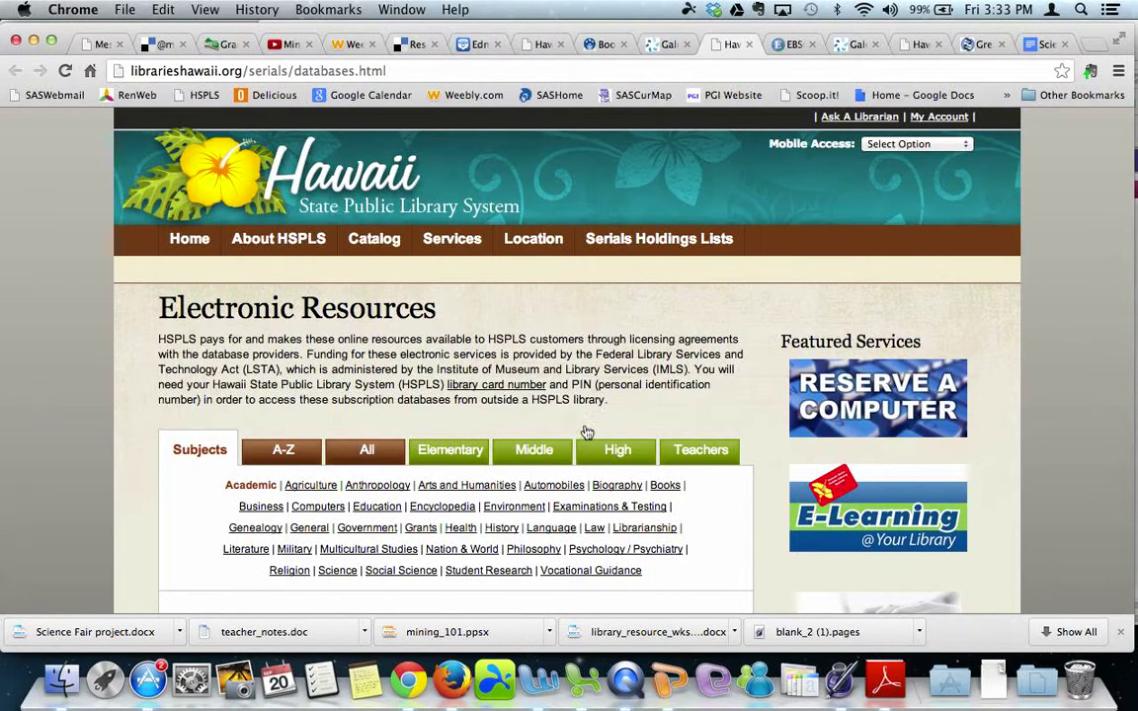
left_click(534, 452)
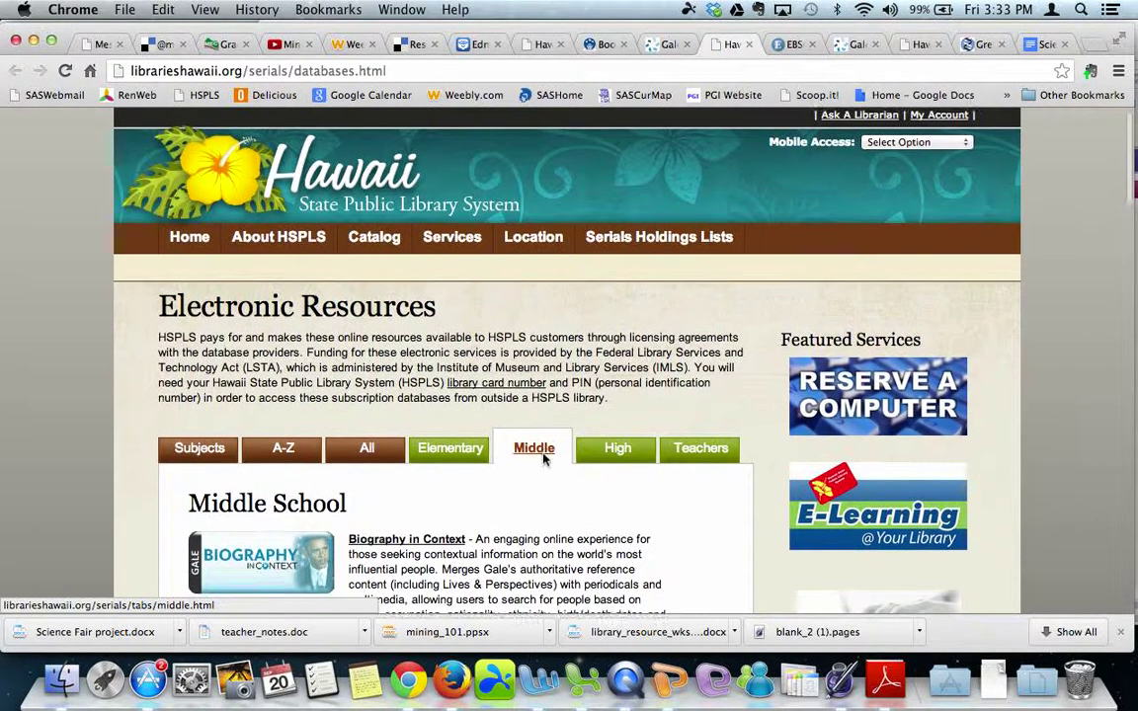
scroll(542, 456, "down", 5)
scroll(542, 454, "down", 3)
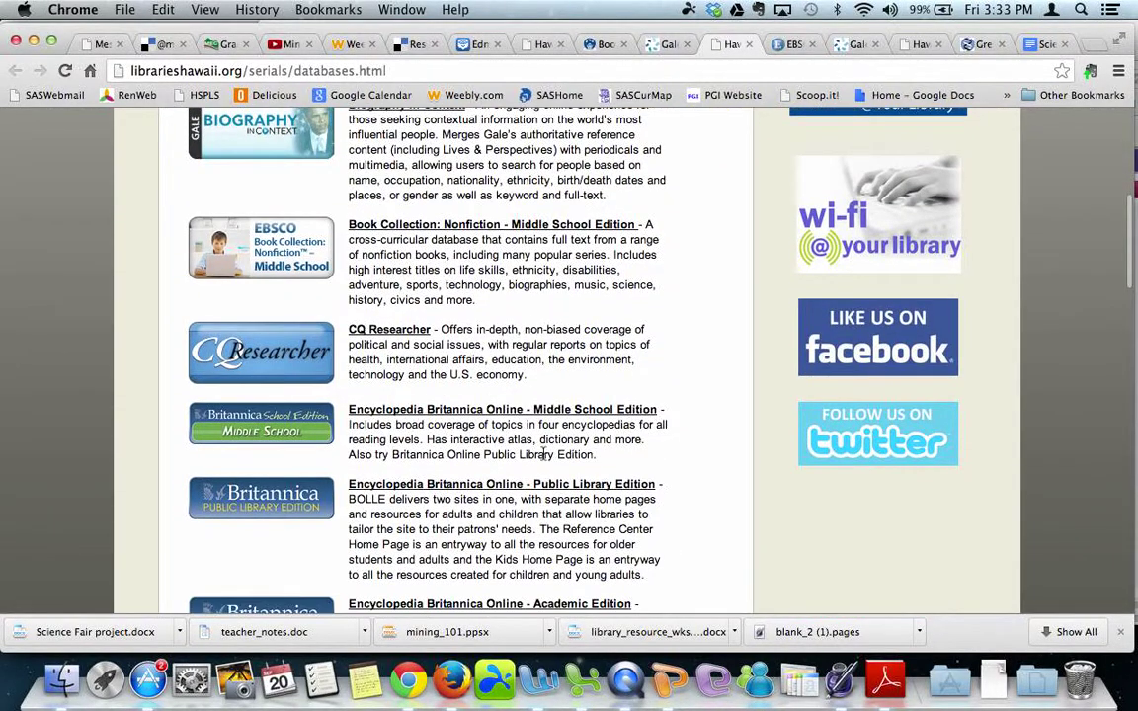
scroll(488, 541, "down", 2)
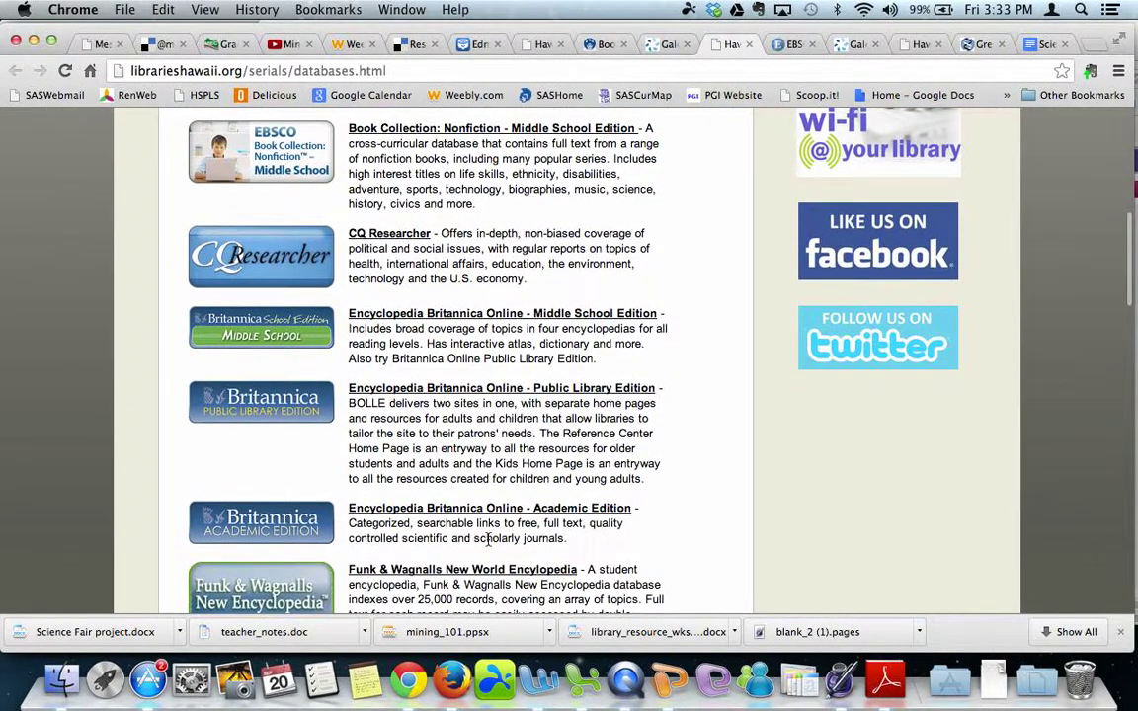
scroll(488, 541, "down", 2)
scroll(484, 541, "down", 3)
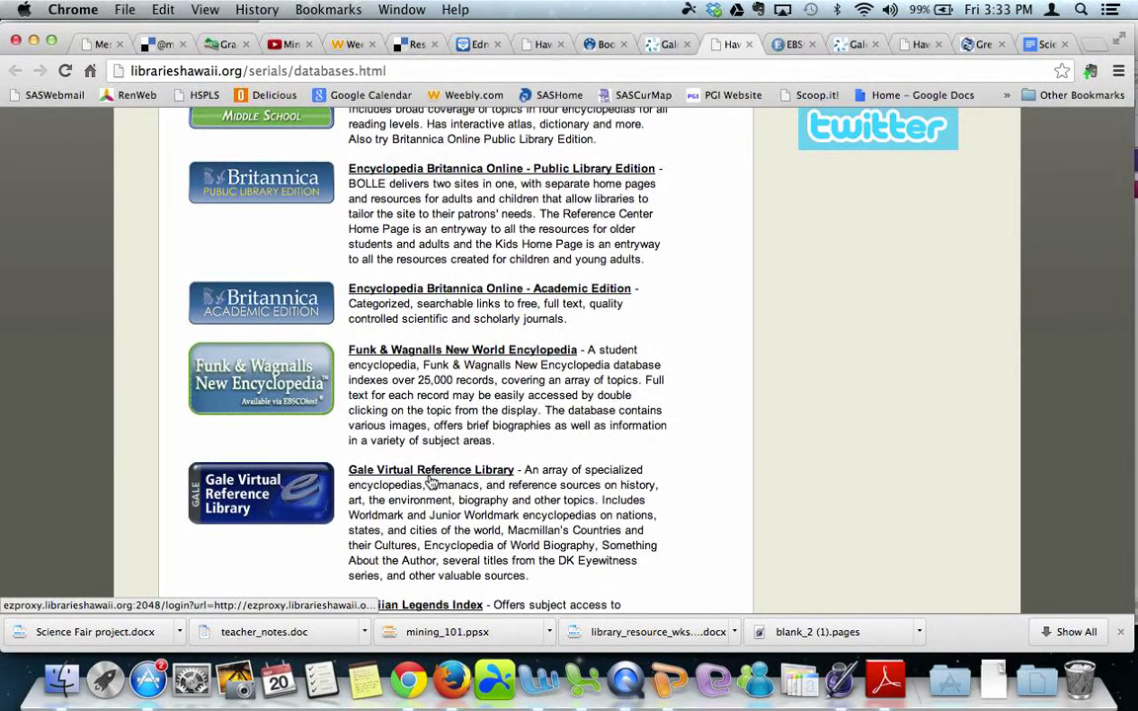
scroll(432, 482, "down", 6)
scroll(440, 416, "down", 4)
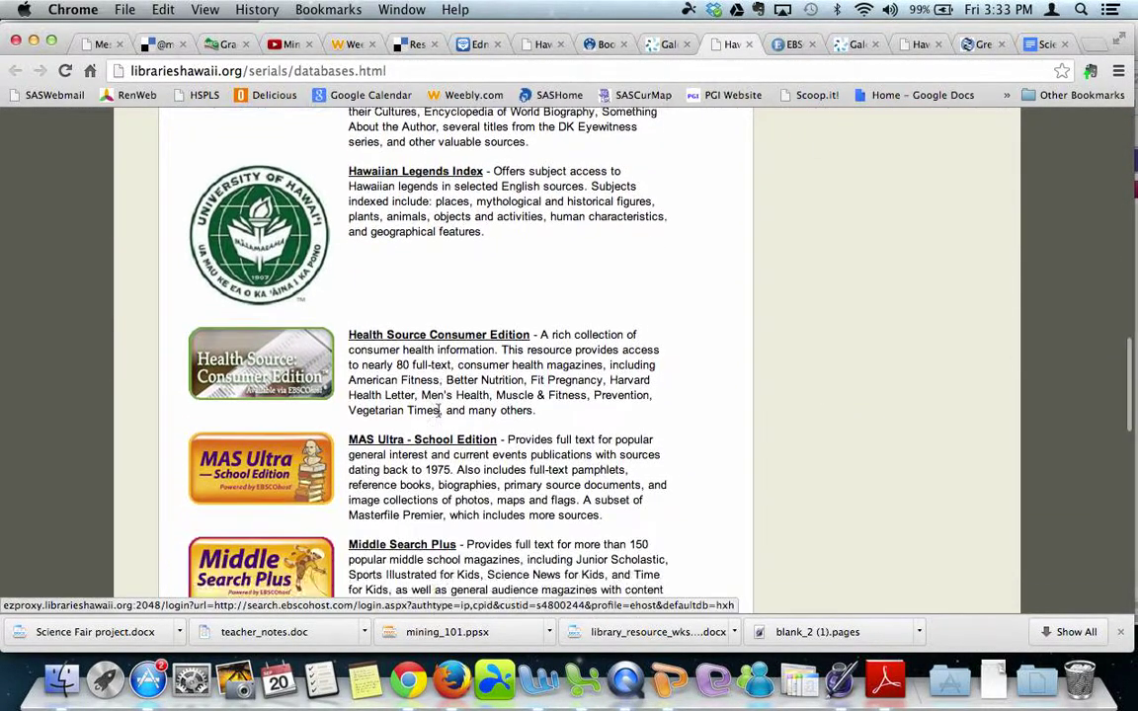
scroll(440, 493, "down", 10)
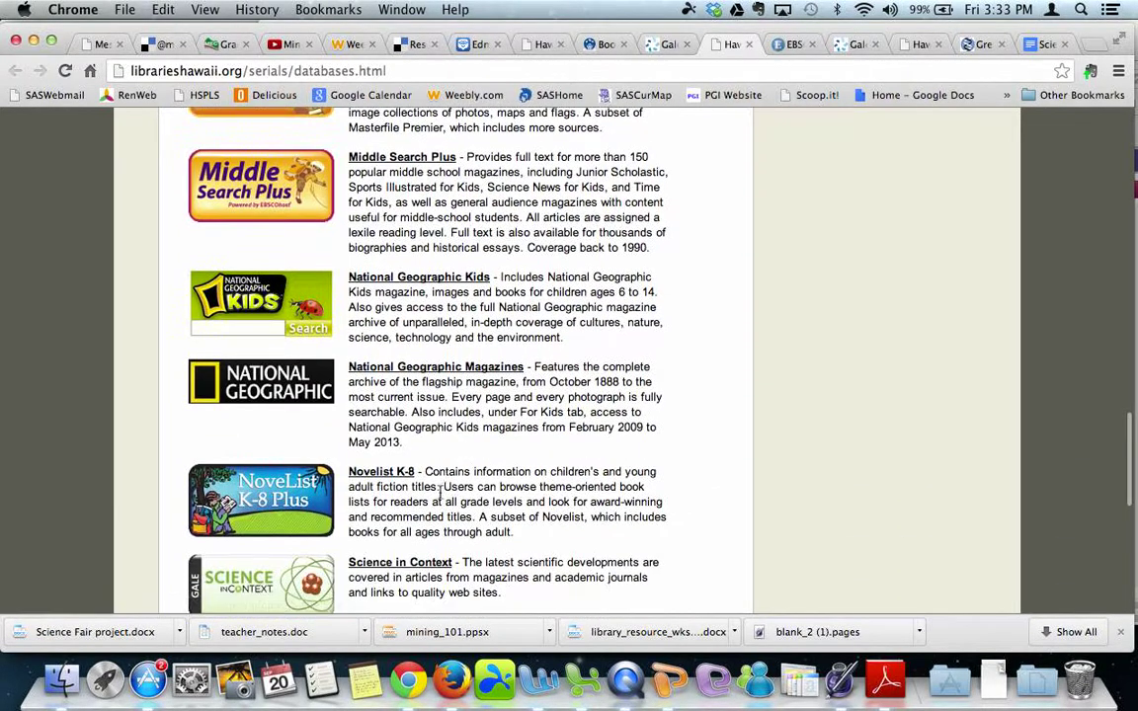